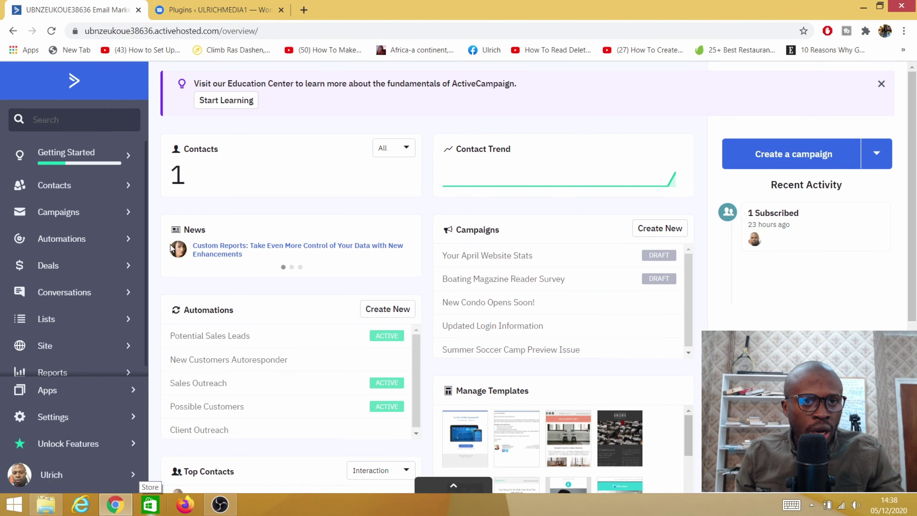
Switch to the WordPress admin site and search the add-new plugin directory for "activecampaign".
{"action": "left_click", "coordinate": [217, 10]}
{"action": "mouse_move", "coordinate": [42, 261]}
{"action": "scroll", "coordinate": [43, 260], "scroll_direction": "up", "scroll_amount": 2}
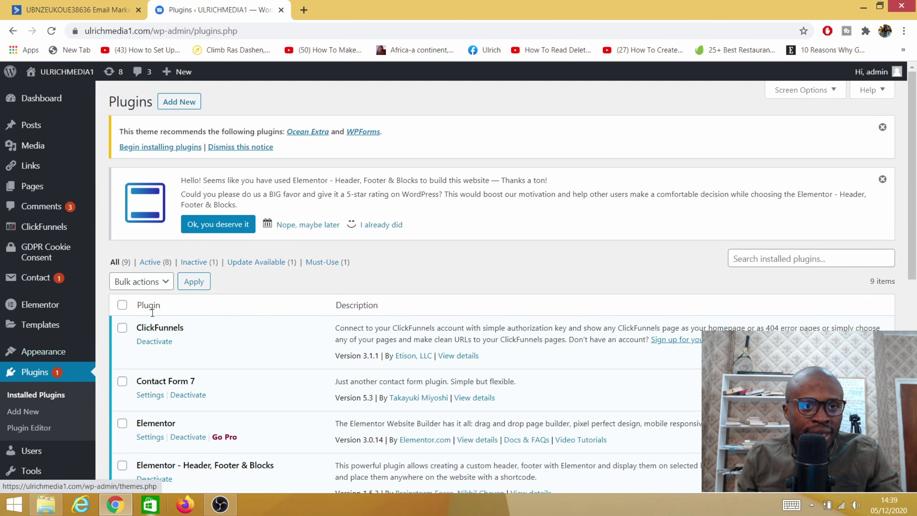
{"action": "left_click", "coordinate": [180, 101]}
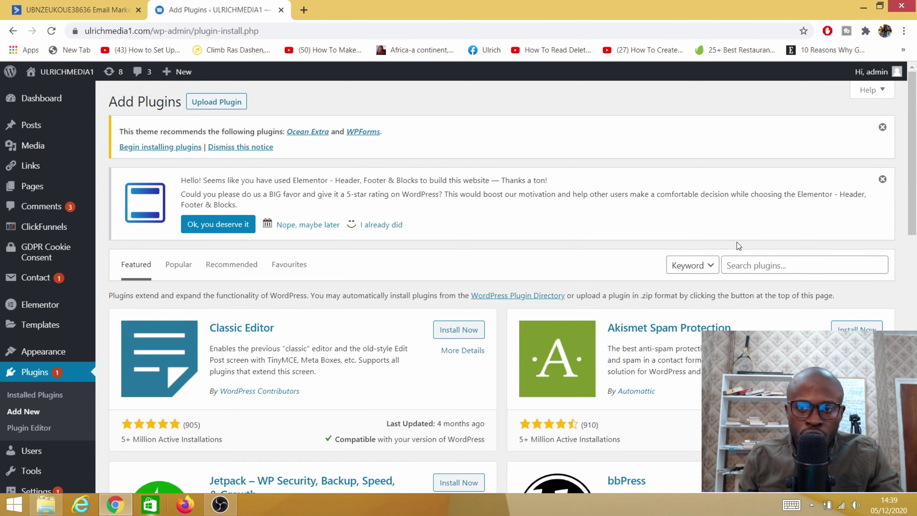
{"action": "left_click", "coordinate": [749, 269]}
{"action": "type", "text": "activecampaign"}
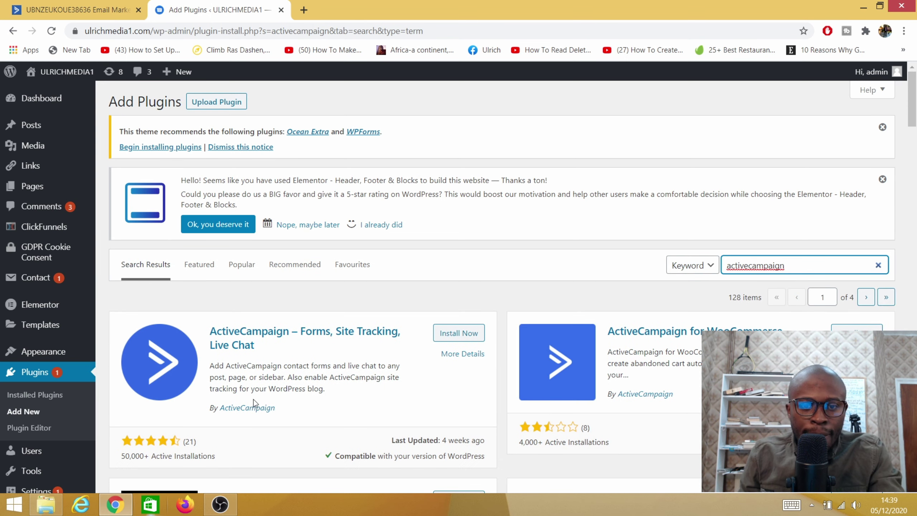
Install and activate the "ActiveCampaign – Forms, Site Tracking, Live Chat" plugin from the search results.
{"action": "scroll", "coordinate": [332, 321], "scroll_direction": "down", "scroll_amount": 5}
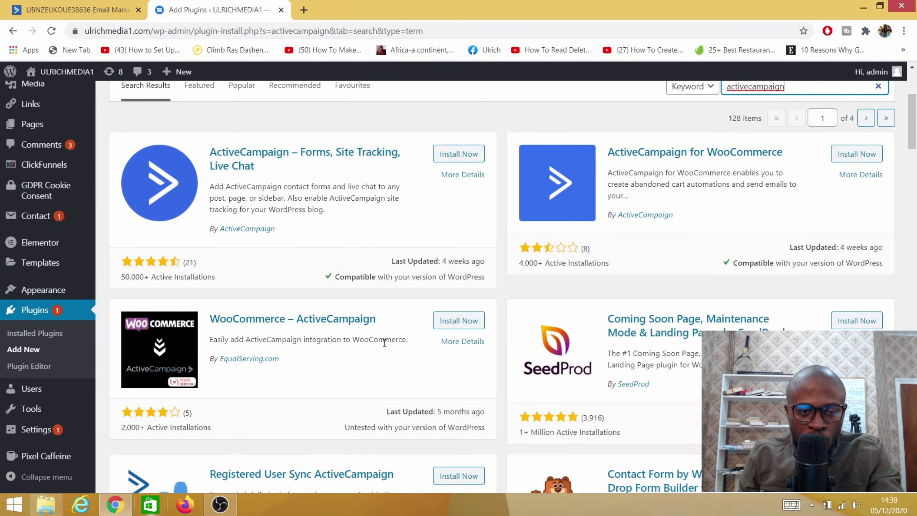
{"action": "scroll", "coordinate": [327, 323], "scroll_direction": "down", "scroll_amount": 6}
{"action": "scroll", "coordinate": [319, 324], "scroll_direction": "up", "scroll_amount": 6}
{"action": "scroll", "coordinate": [319, 324], "scroll_direction": "up", "scroll_amount": 3}
{"action": "scroll", "coordinate": [304, 390], "scroll_direction": "down", "scroll_amount": 3}
{"action": "scroll", "coordinate": [437, 385], "scroll_direction": "up", "scroll_amount": 5}
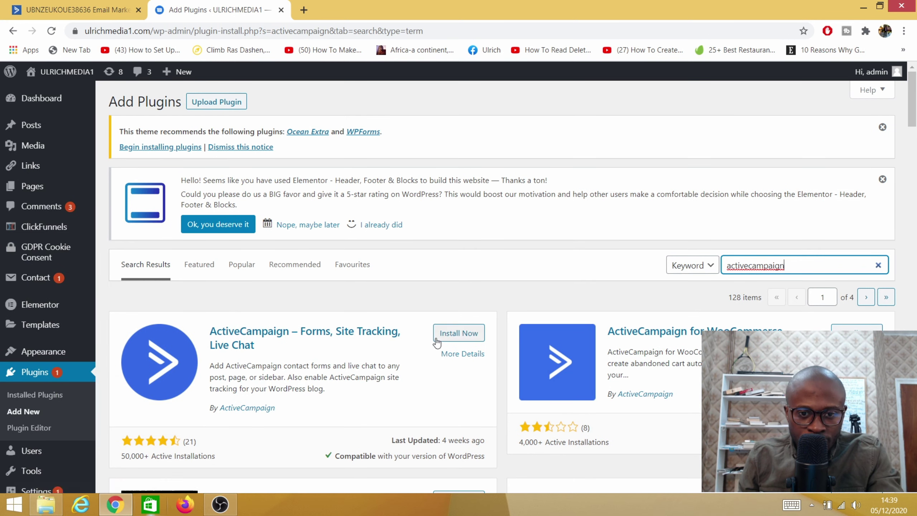
{"action": "left_click", "coordinate": [453, 338]}
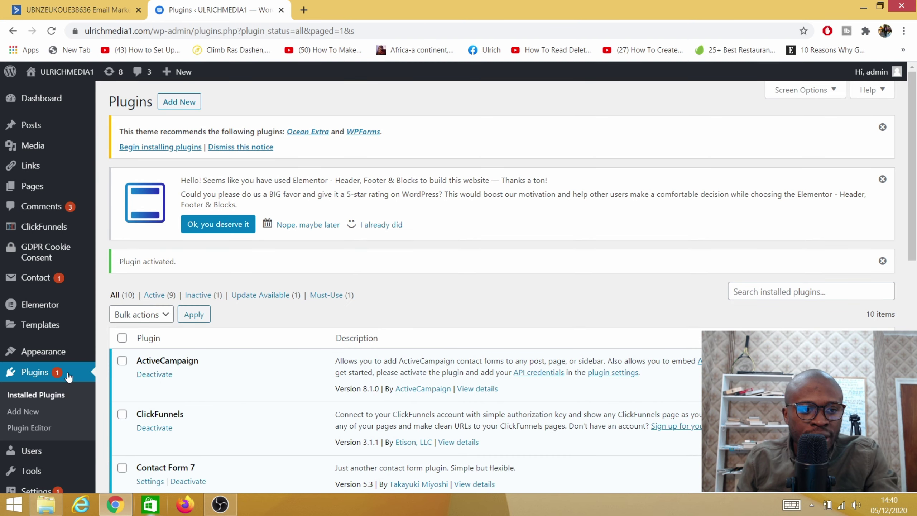
Open the ActiveCampaign plugin's settings page in WordPress and review which API credentials it requires.
{"action": "scroll", "coordinate": [68, 377], "scroll_direction": "down", "scroll_amount": 4}
{"action": "mouse_move", "coordinate": [45, 434]}
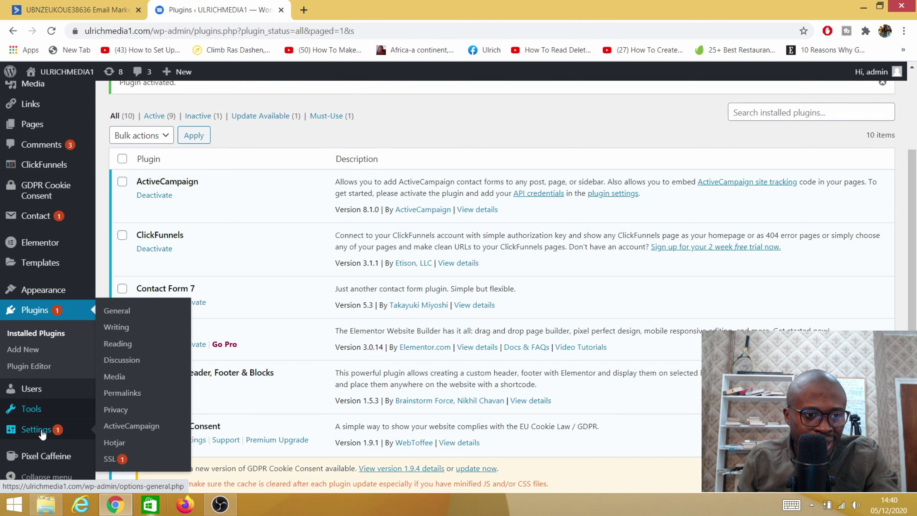
{"action": "left_click", "coordinate": [136, 427]}
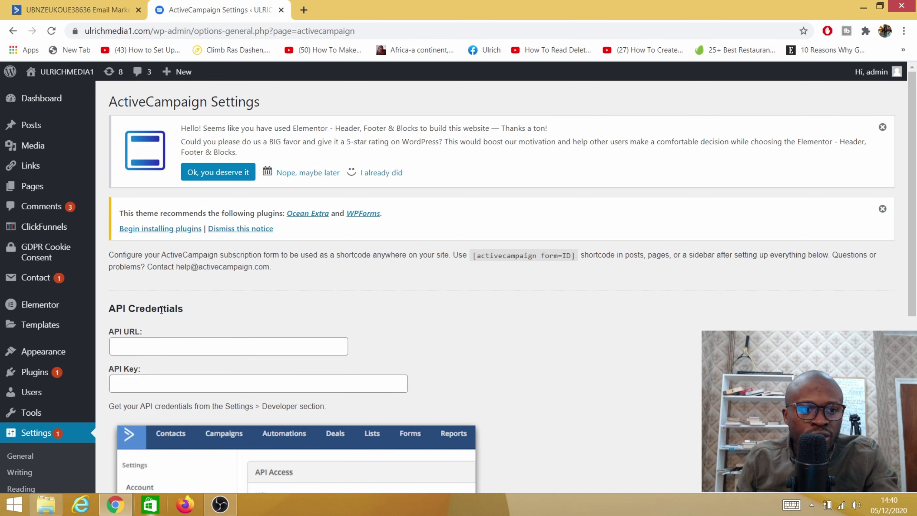
{"action": "scroll", "coordinate": [161, 310], "scroll_direction": "down", "scroll_amount": 3}
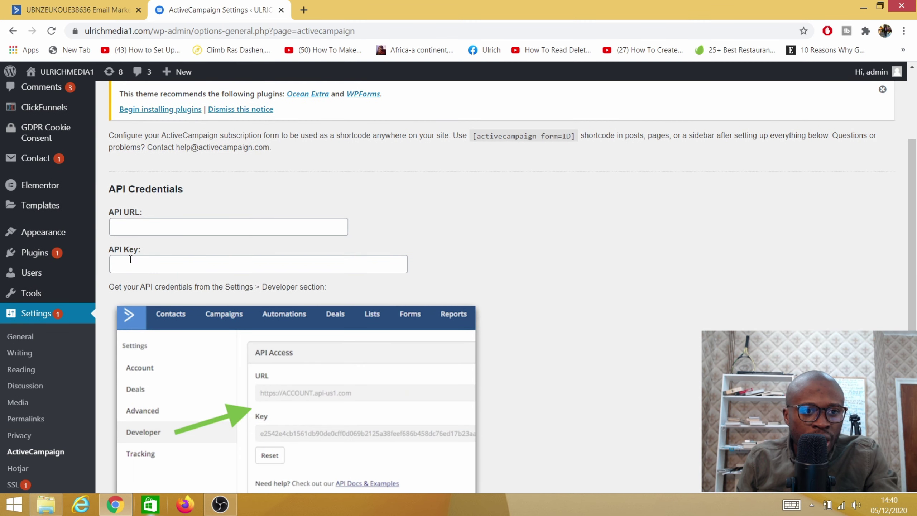
{"action": "scroll", "coordinate": [149, 277], "scroll_direction": "down", "scroll_amount": 4}
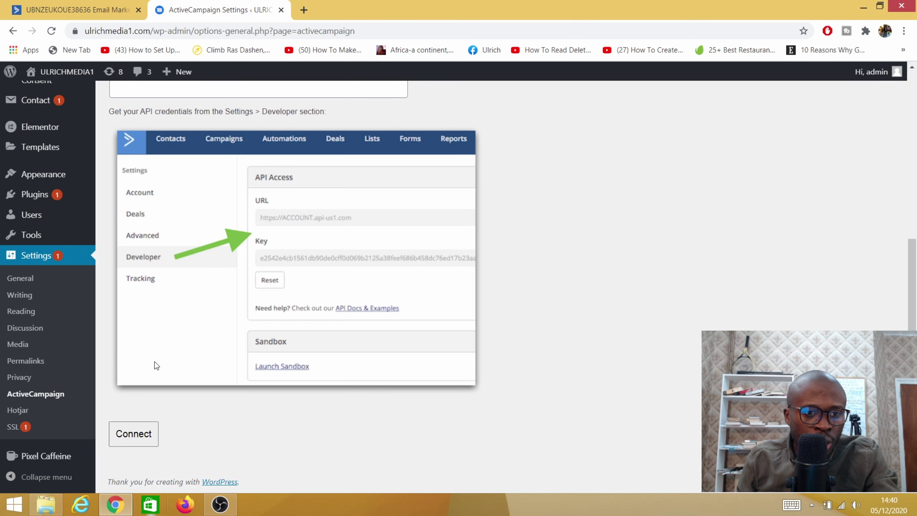
{"action": "scroll", "coordinate": [139, 355], "scroll_direction": "up", "scroll_amount": 6}
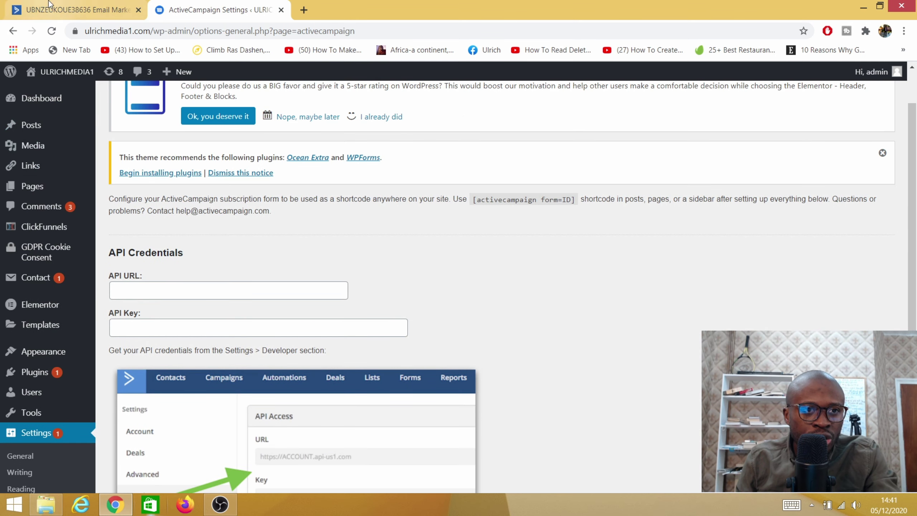
Switch to the ActiveCampaign account and open its Developer settings with the API access details.
{"action": "left_click", "coordinate": [77, 9]}
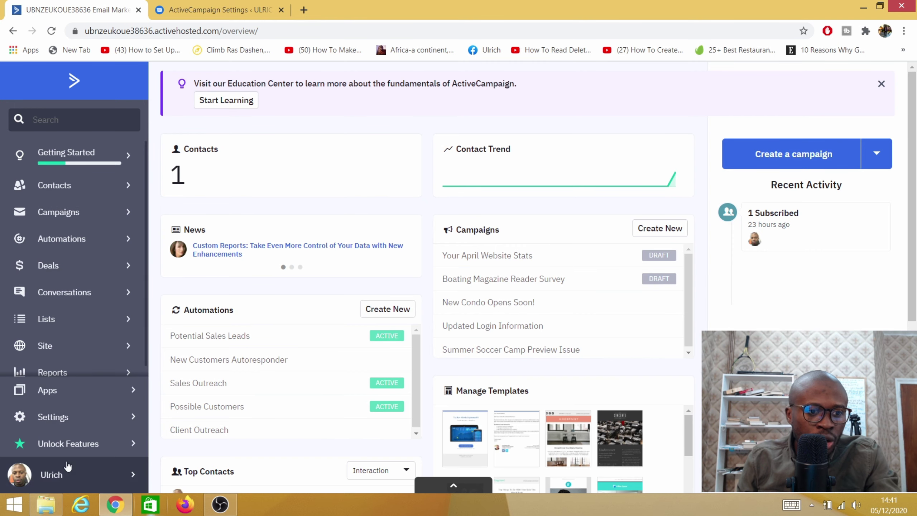
{"action": "scroll", "coordinate": [92, 389], "scroll_direction": "down", "scroll_amount": 5}
{"action": "scroll", "coordinate": [56, 308], "scroll_direction": "down", "scroll_amount": 1}
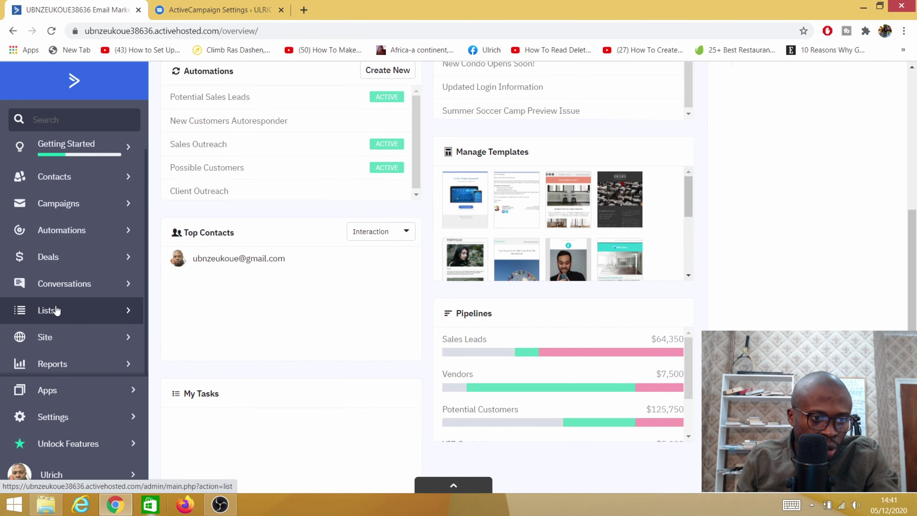
{"action": "left_click", "coordinate": [68, 419]}
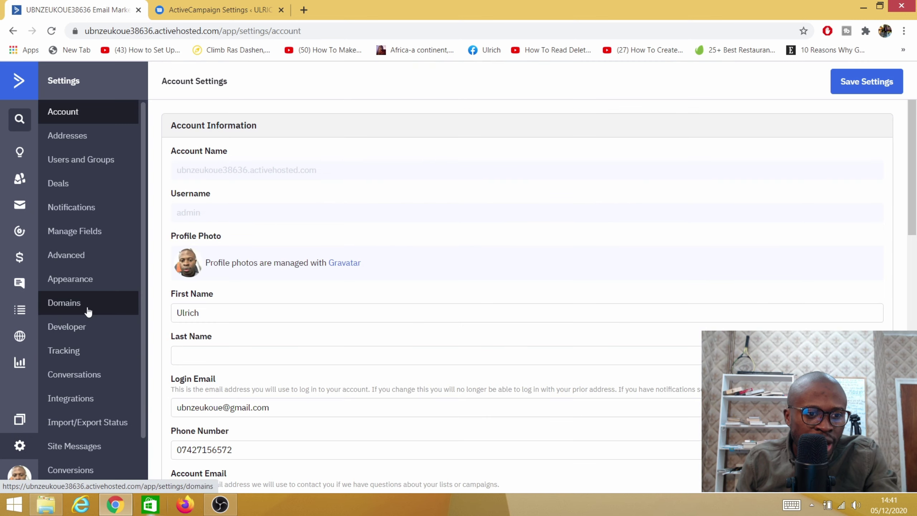
{"action": "left_click", "coordinate": [66, 327]}
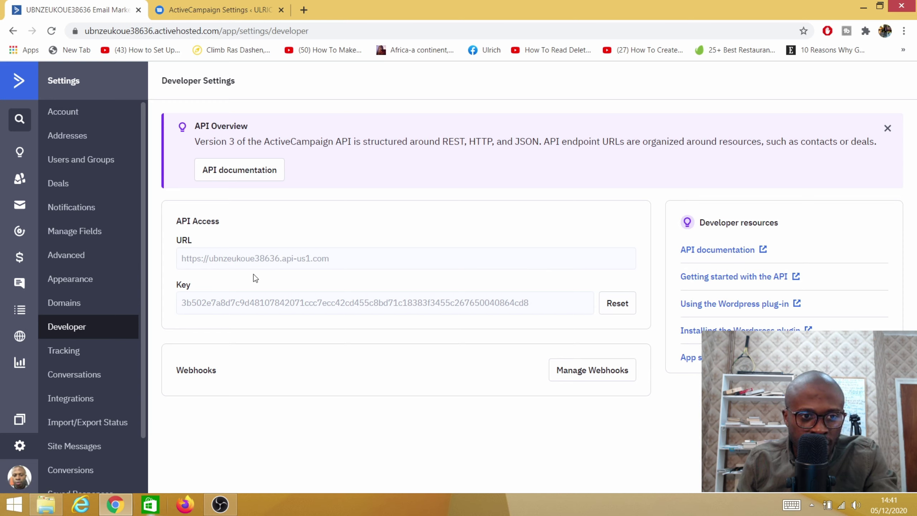
Copy the API URL from ActiveCampaign's Developer settings and paste it into the WordPress plugin's API URL field.
{"action": "triple_click", "coordinate": [193, 269]}
{"action": "key", "text": "ctrl+c"}
{"action": "left_click", "coordinate": [221, 10]}
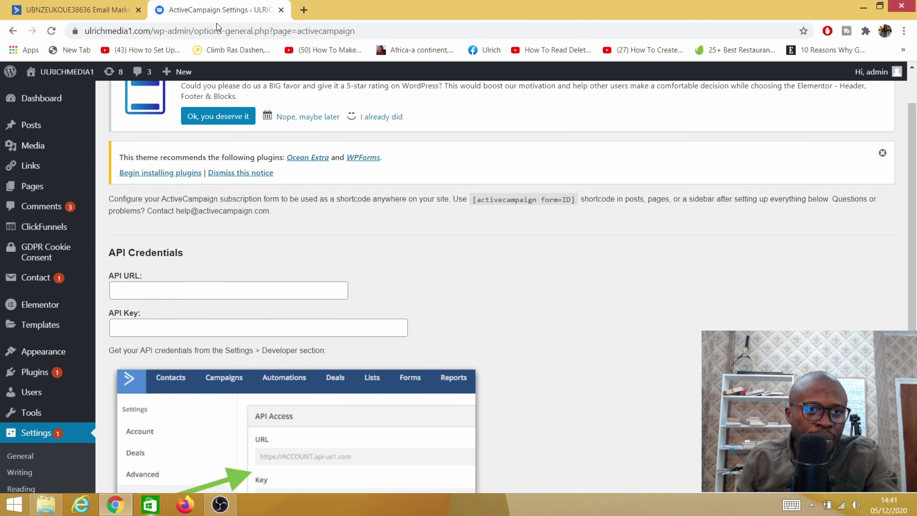
{"action": "left_click", "coordinate": [139, 291]}
{"action": "right_click", "coordinate": [139, 290]}
{"action": "left_click", "coordinate": [175, 361]}
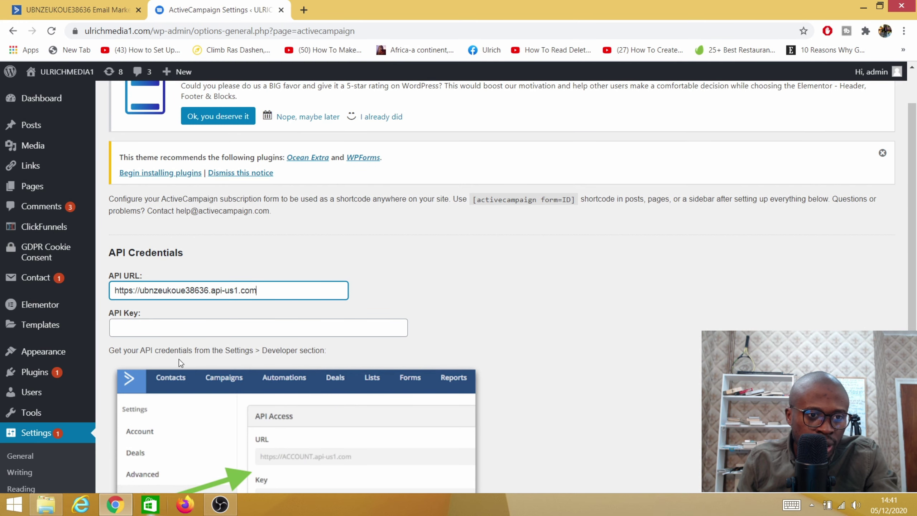
Copy the API key from ActiveCampaign's Developer settings and paste it into the WordPress plugin's API Key field.
{"action": "left_click", "coordinate": [146, 329]}
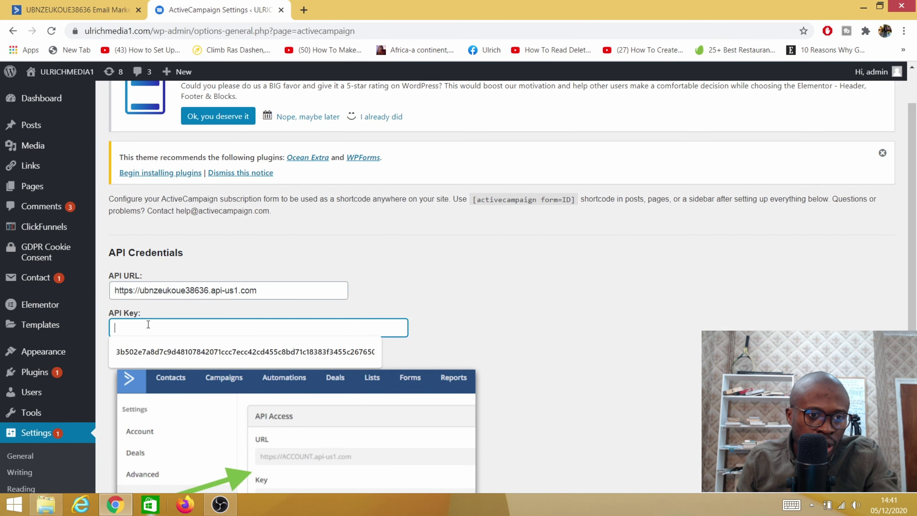
{"action": "left_click", "coordinate": [90, 9]}
{"action": "left_click", "coordinate": [365, 305]}
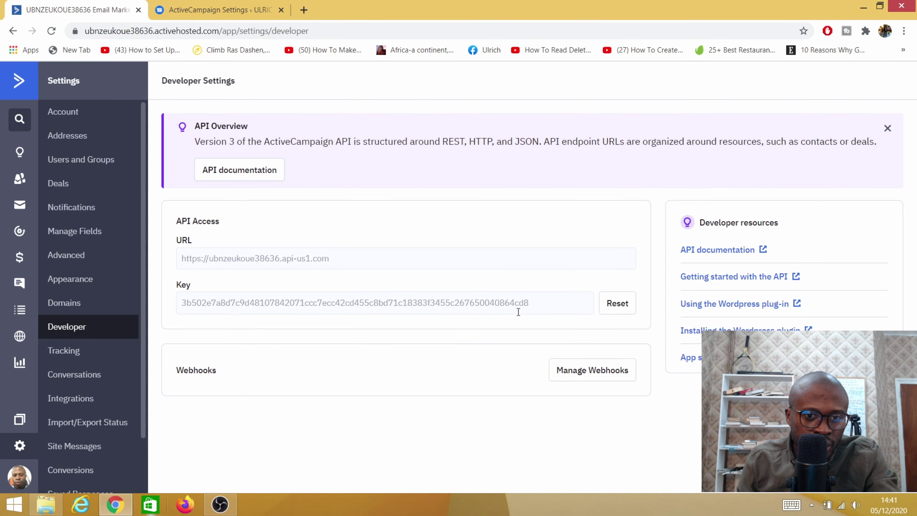
{"action": "left_click_drag", "start_coordinate": [537, 305], "coordinate": [170, 289]}
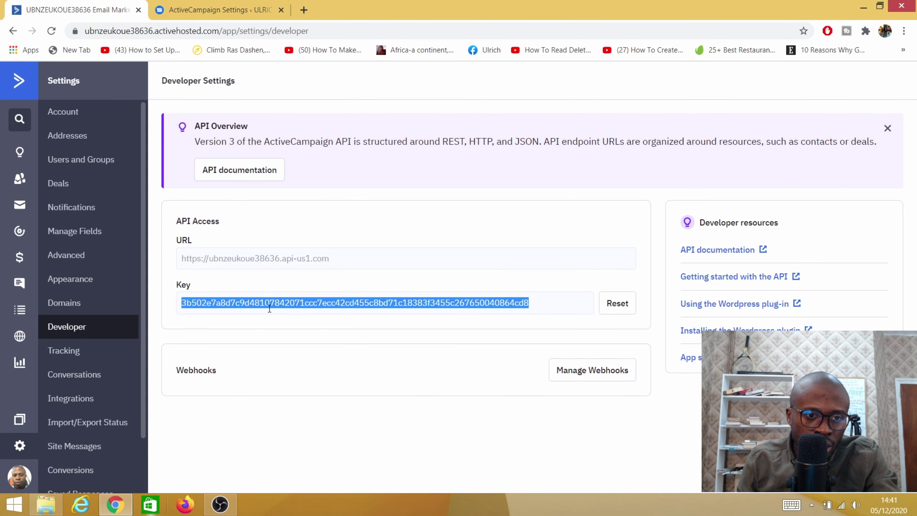
{"action": "right_click", "coordinate": [278, 301]}
{"action": "left_click", "coordinate": [306, 307]}
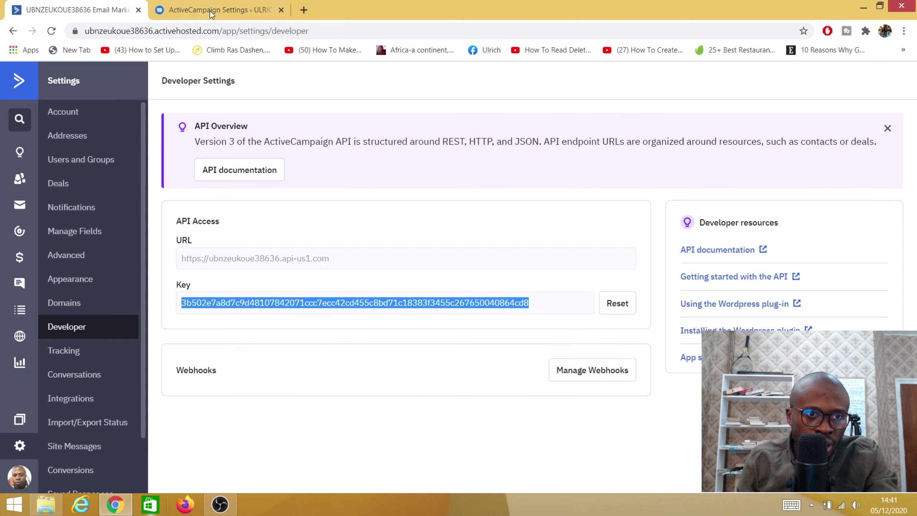
{"action": "left_click", "coordinate": [217, 10]}
{"action": "right_click", "coordinate": [137, 327]}
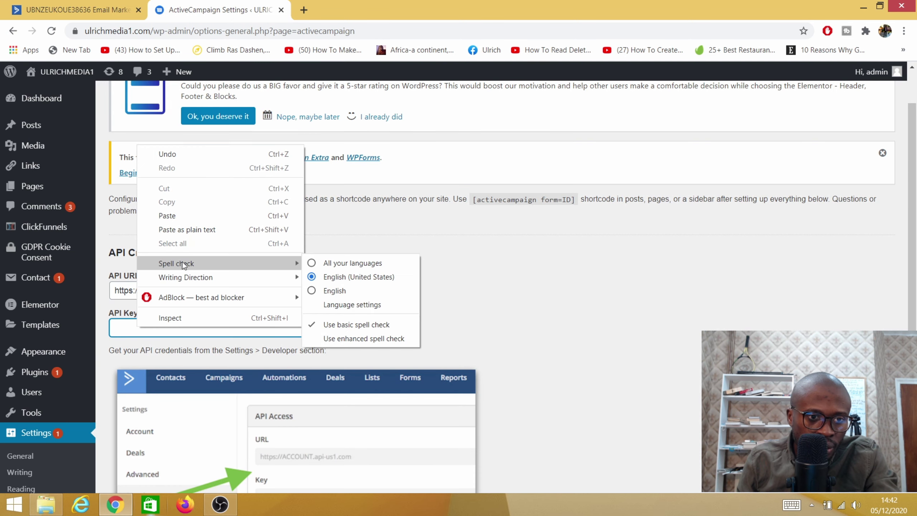
{"action": "left_click", "coordinate": [181, 218]}
Connect the WordPress plugin to the ActiveCampaign account using the entered API credentials.
{"action": "scroll", "coordinate": [282, 302], "scroll_direction": "down", "scroll_amount": 1}
{"action": "scroll", "coordinate": [282, 302], "scroll_direction": "down", "scroll_amount": 5}
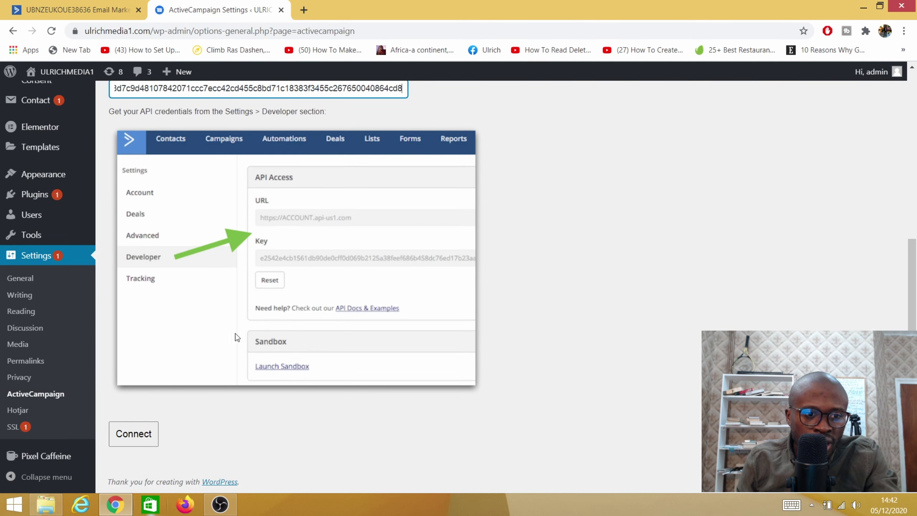
{"action": "left_click", "coordinate": [134, 433]}
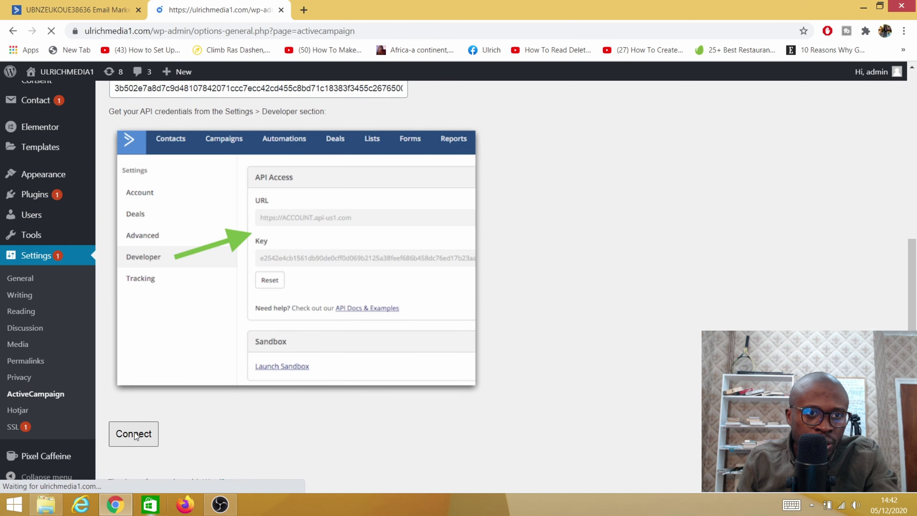
Enable the Consulting subscription form and turn on the Install ActiveCampaign code option.
{"action": "scroll", "coordinate": [232, 386], "scroll_direction": "down", "scroll_amount": 4}
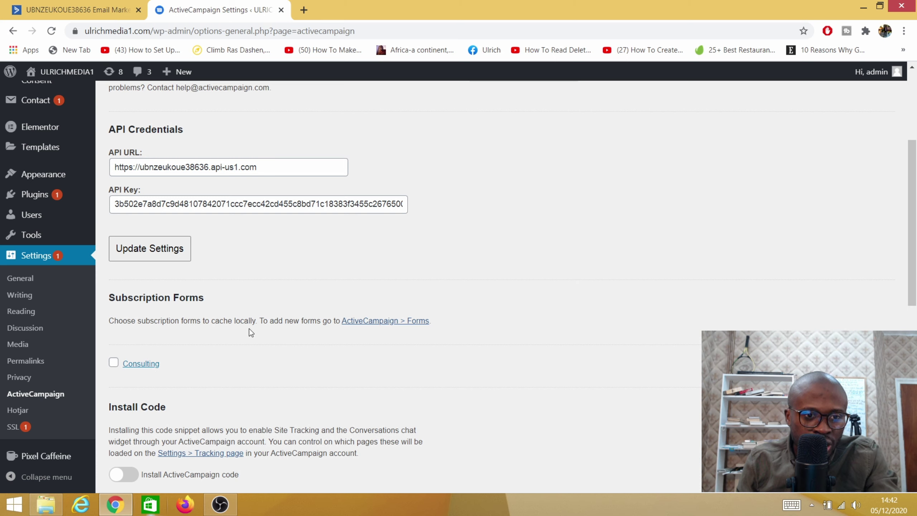
{"action": "left_click", "coordinate": [113, 362]}
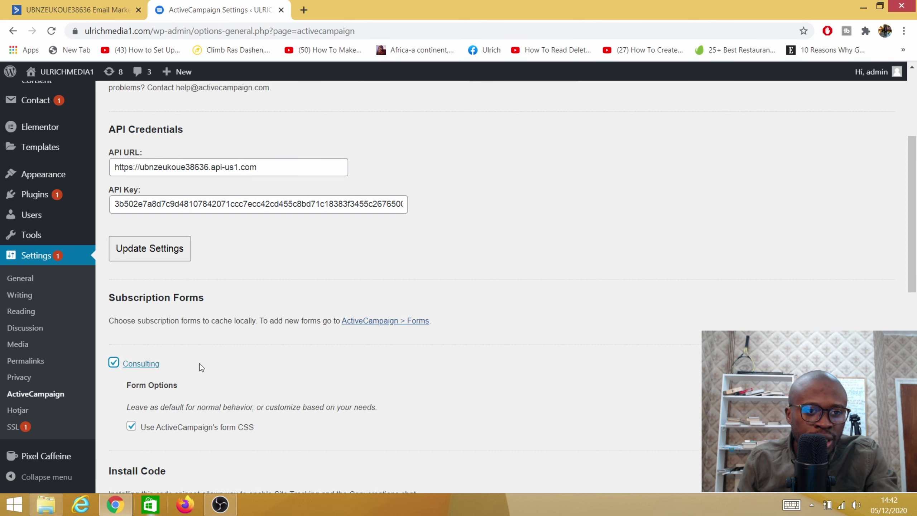
{"action": "scroll", "coordinate": [199, 367], "scroll_direction": "down", "scroll_amount": 2}
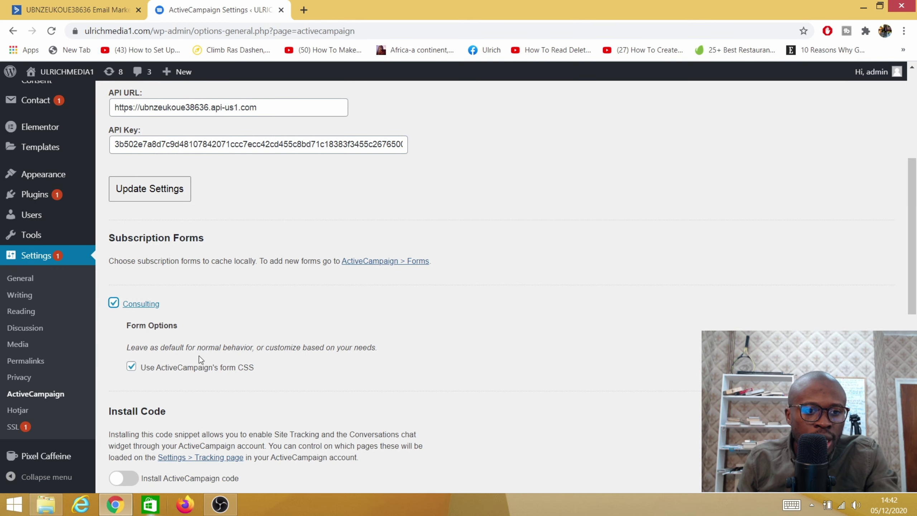
{"action": "mouse_move", "coordinate": [125, 502]}
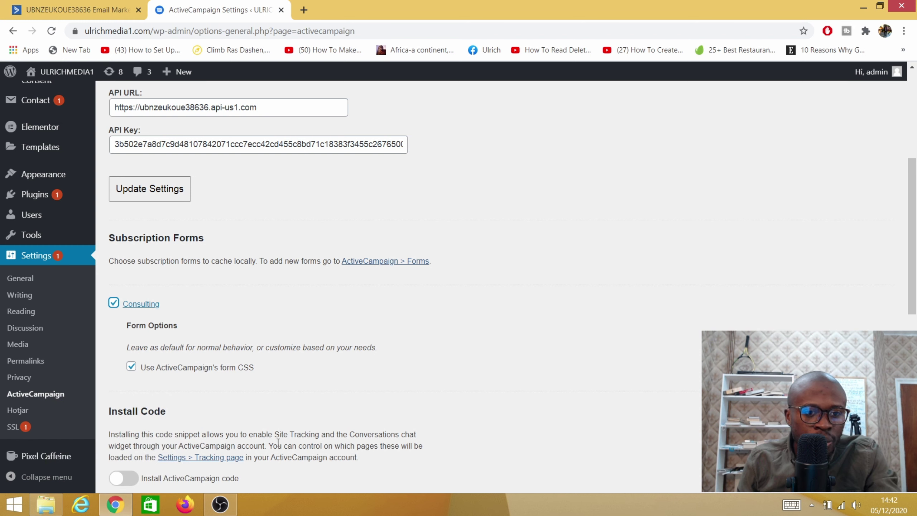
{"action": "left_click", "coordinate": [126, 478]}
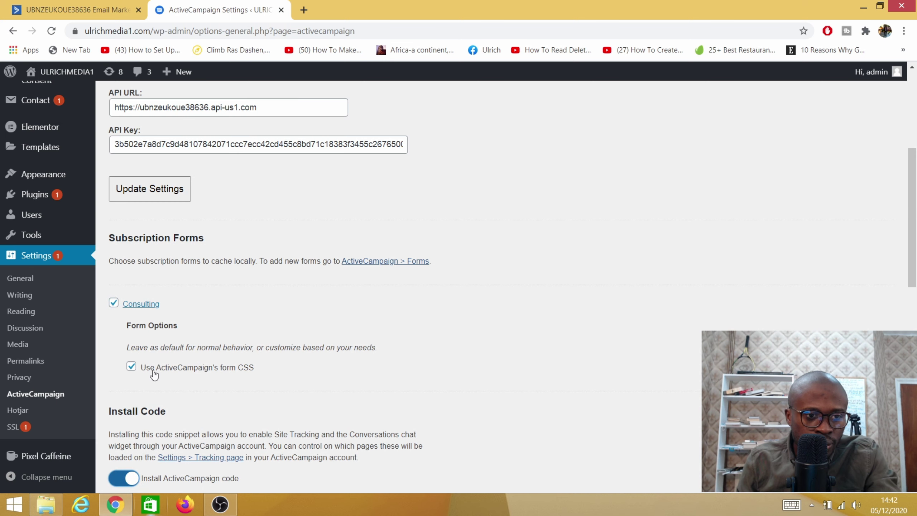
Review the site tracking options, save the updated plugin settings, and check the subscription form preview.
{"action": "scroll", "coordinate": [154, 375], "scroll_direction": "down", "scroll_amount": 8}
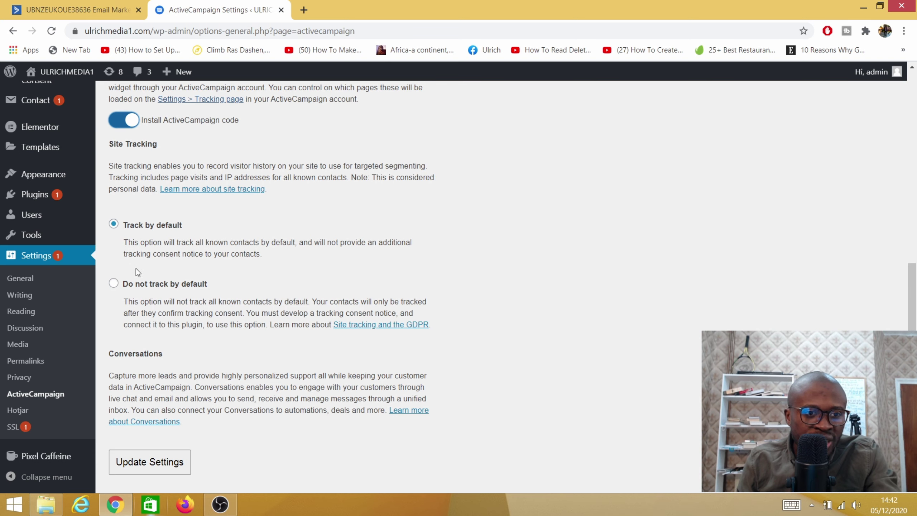
{"action": "scroll", "coordinate": [202, 347], "scroll_direction": "up", "scroll_amount": 3}
{"action": "scroll", "coordinate": [197, 336], "scroll_direction": "down", "scroll_amount": 4}
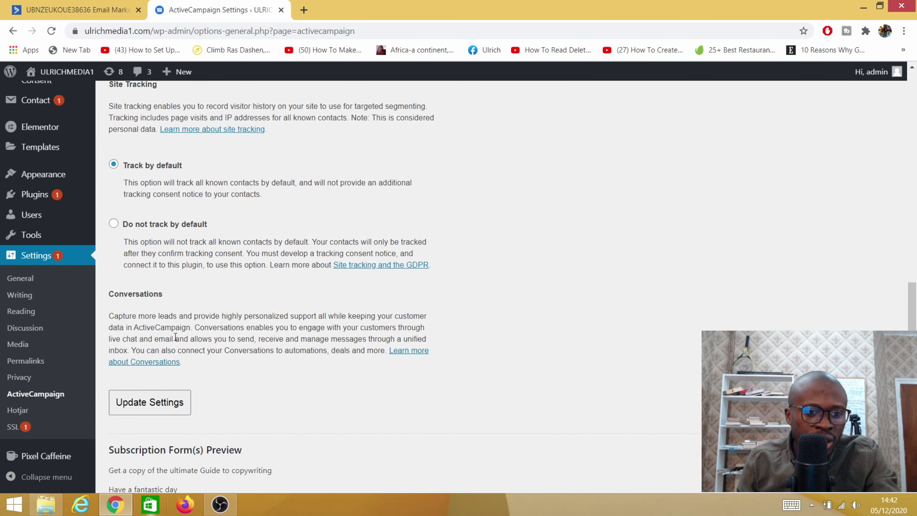
{"action": "scroll", "coordinate": [158, 330], "scroll_direction": "down", "scroll_amount": 5}
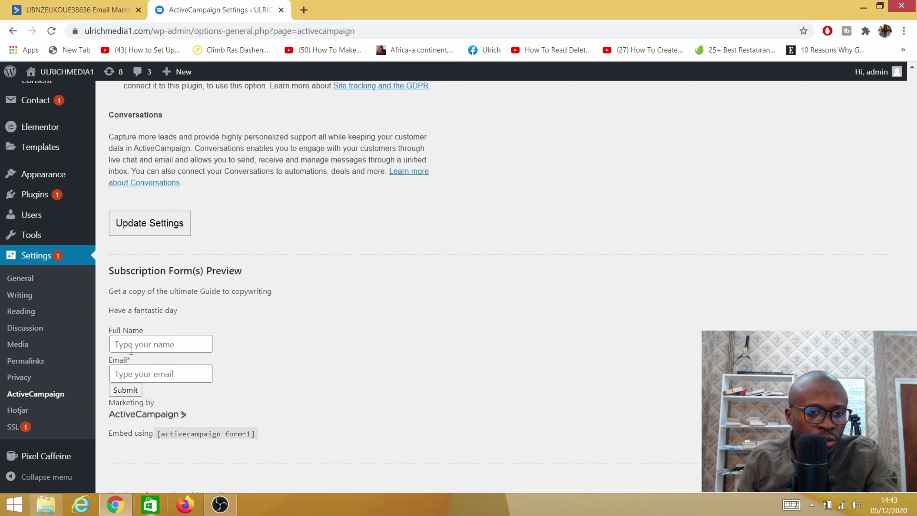
{"action": "left_click", "coordinate": [144, 226]}
{"action": "scroll", "coordinate": [299, 315], "scroll_direction": "down", "scroll_amount": 5}
{"action": "scroll", "coordinate": [292, 361], "scroll_direction": "down", "scroll_amount": 4}
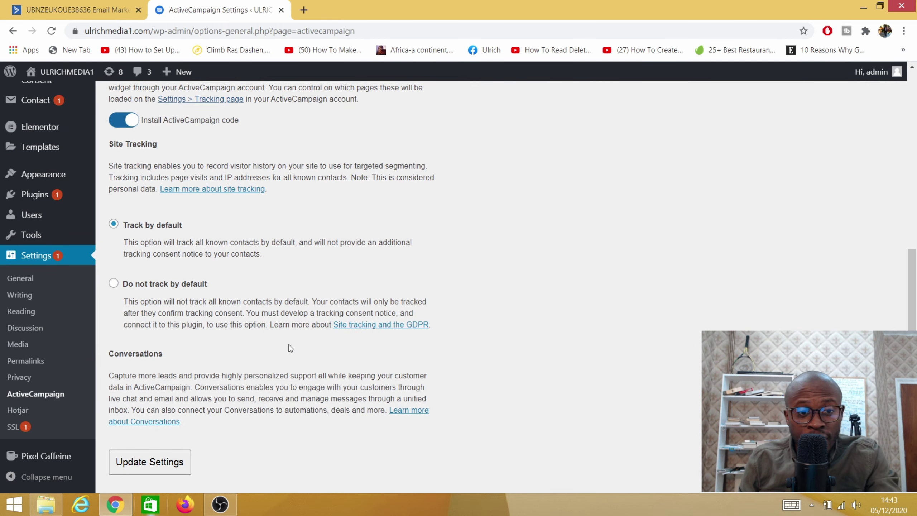
{"action": "scroll", "coordinate": [290, 347], "scroll_direction": "down", "scroll_amount": 5}
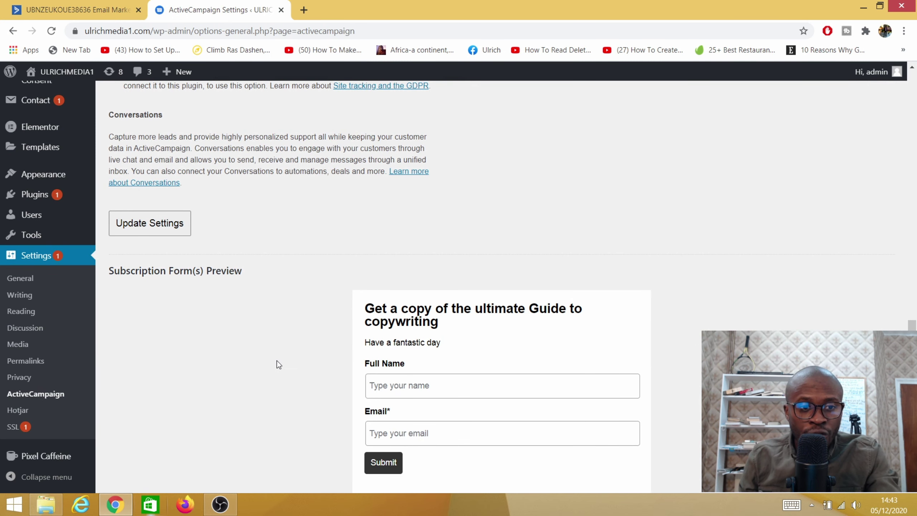
{"action": "scroll", "coordinate": [280, 359], "scroll_direction": "down", "scroll_amount": 3}
{"action": "scroll", "coordinate": [228, 348], "scroll_direction": "up", "scroll_amount": 5}
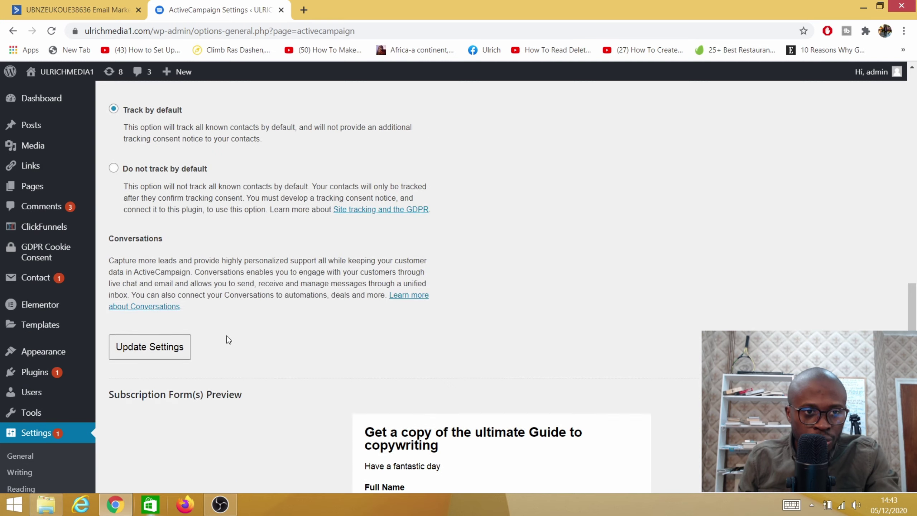
Switch to ActiveCampaign and start a new contact list named "get your free copy of my book".
{"action": "scroll", "coordinate": [228, 340], "scroll_direction": "up", "scroll_amount": 8}
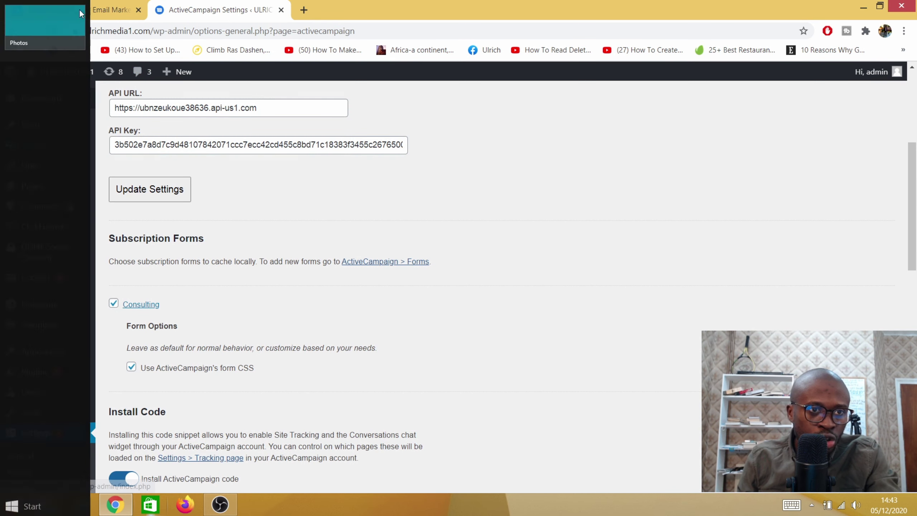
{"action": "left_click", "coordinate": [99, 11]}
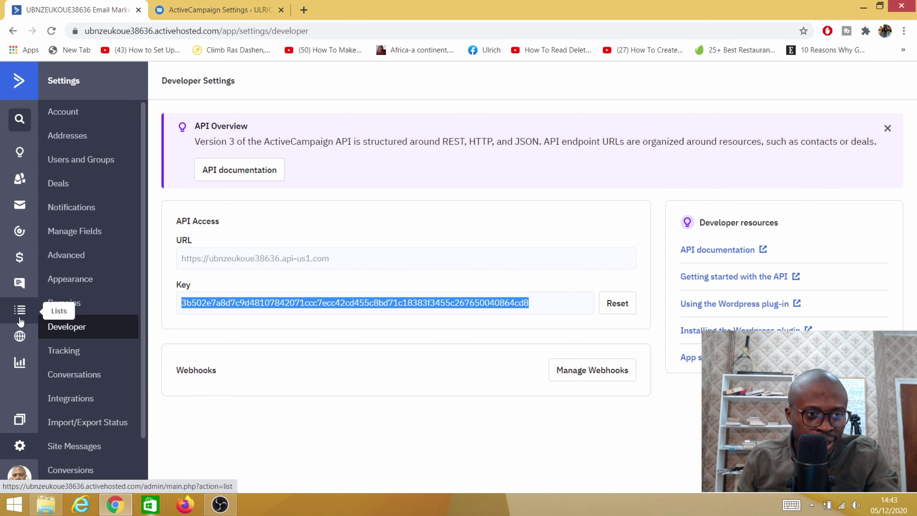
{"action": "left_click", "coordinate": [20, 311]}
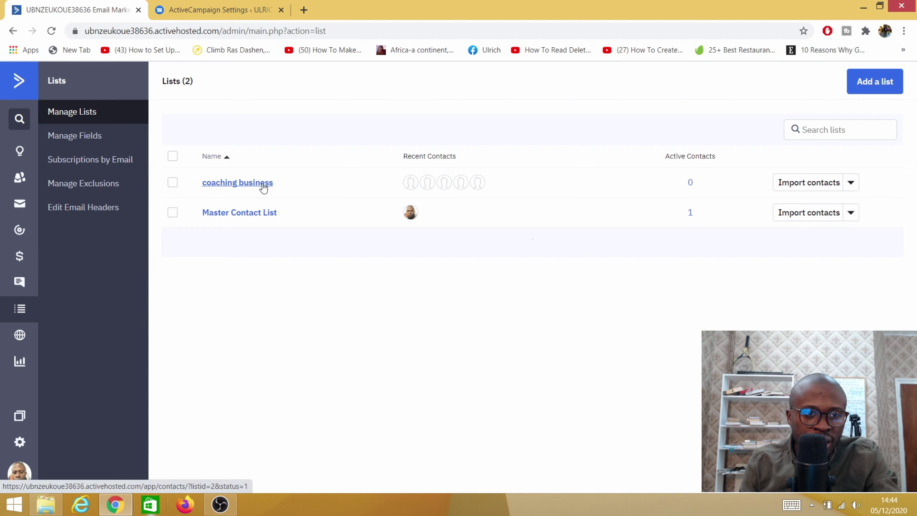
{"action": "left_click", "coordinate": [874, 81]}
{"action": "left_click", "coordinate": [358, 171]}
{"action": "type", "text": "get your free copy of my book"}
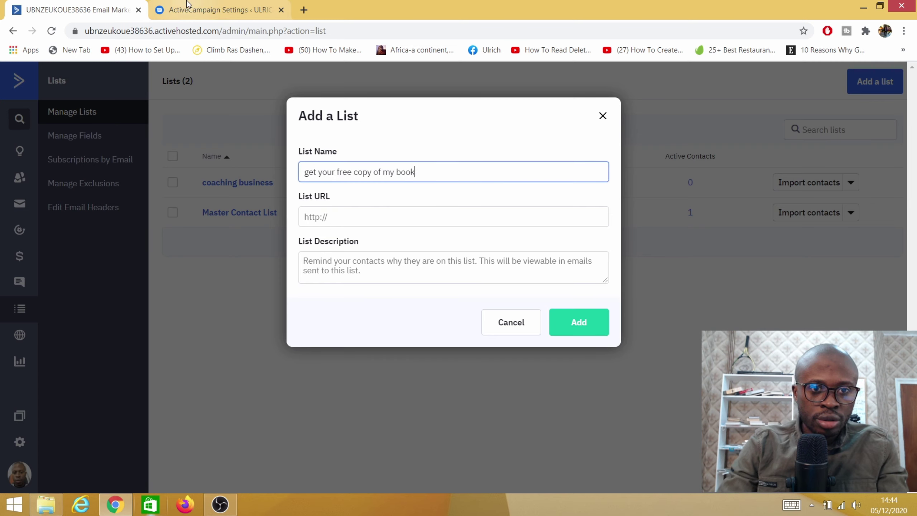
{"action": "left_click", "coordinate": [336, 219]}
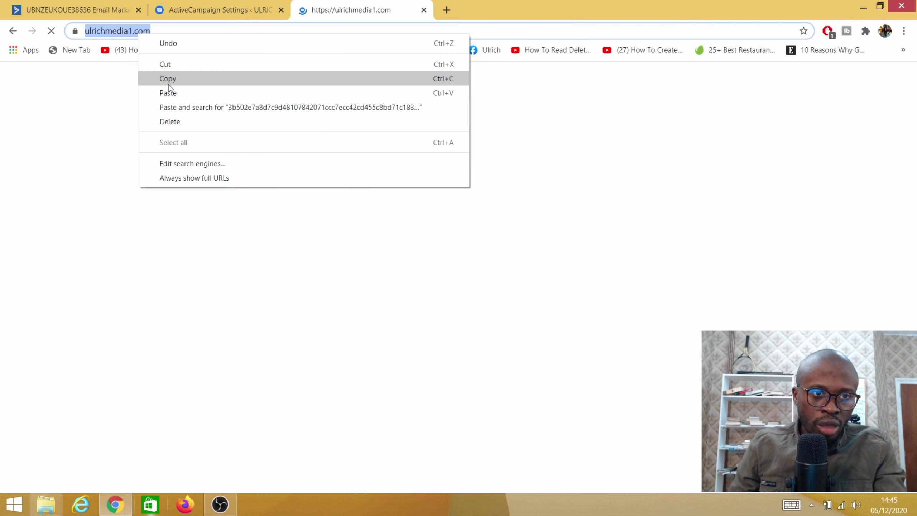
{"action": "left_click", "coordinate": [168, 81]}
{"action": "left_click", "coordinate": [206, 8]}
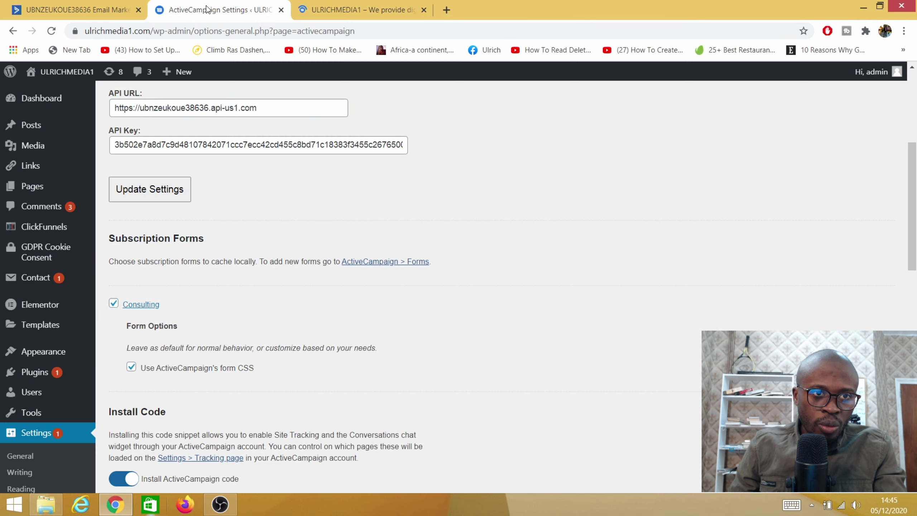
{"action": "left_click", "coordinate": [72, 7]}
{"action": "left_click", "coordinate": [354, 217]}
{"action": "key", "text": "ctrl+v"}
Enter the list description "you recently optin to my email list." and add the list.
{"action": "left_click", "coordinate": [334, 272]}
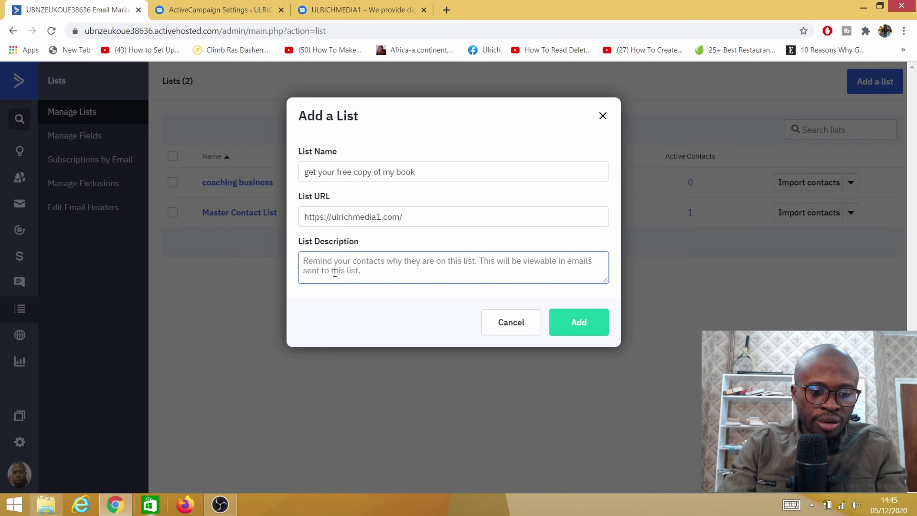
{"action": "type", "text": "you rec"}
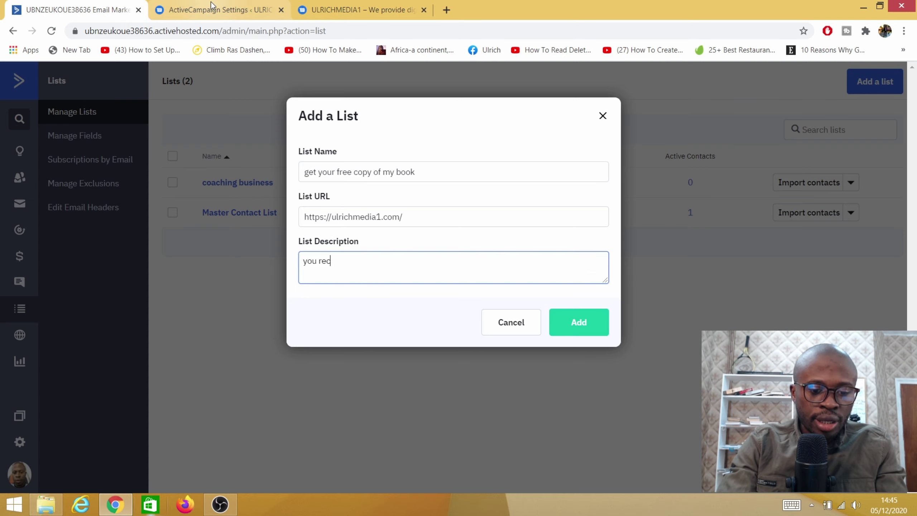
{"action": "type", "text": "ently optin to my email list"}
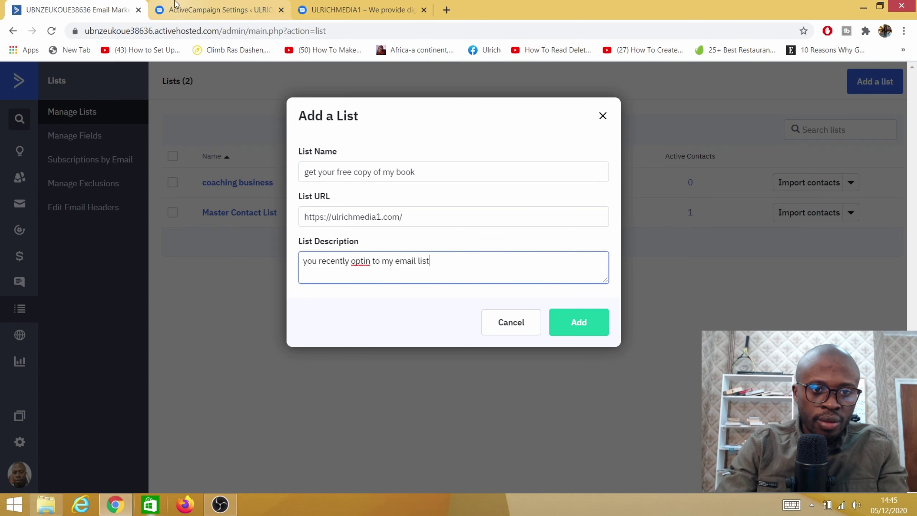
{"action": "type", "text": "."}
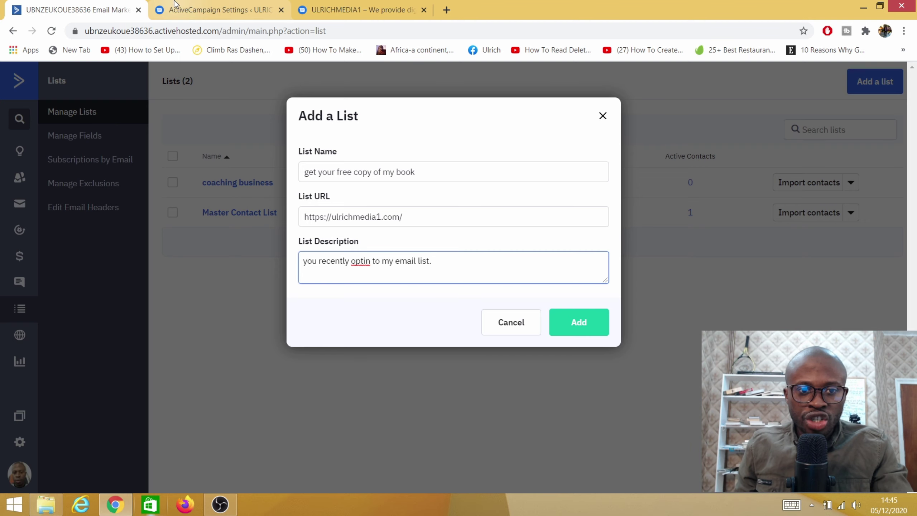
{"action": "left_click", "coordinate": [585, 329]}
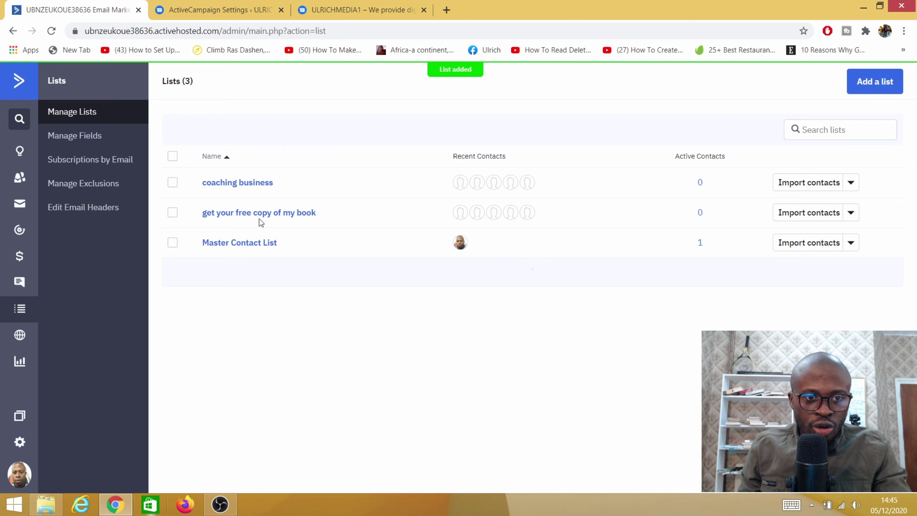
Open the new book list, and check the subscription form preview in the WordPress plugin settings.
{"action": "left_click", "coordinate": [276, 217]}
{"action": "left_click", "coordinate": [215, 10]}
{"action": "scroll", "coordinate": [270, 250], "scroll_direction": "down", "scroll_amount": 3}
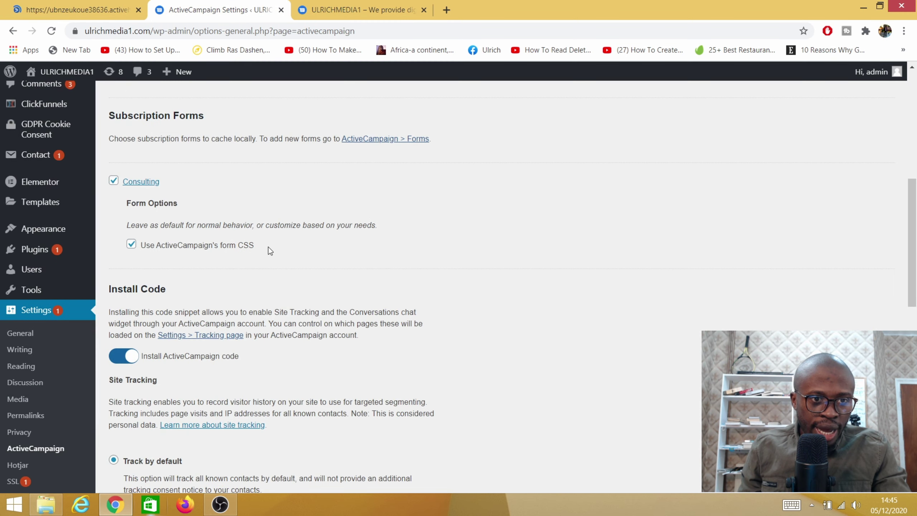
{"action": "scroll", "coordinate": [271, 251], "scroll_direction": "down", "scroll_amount": 12}
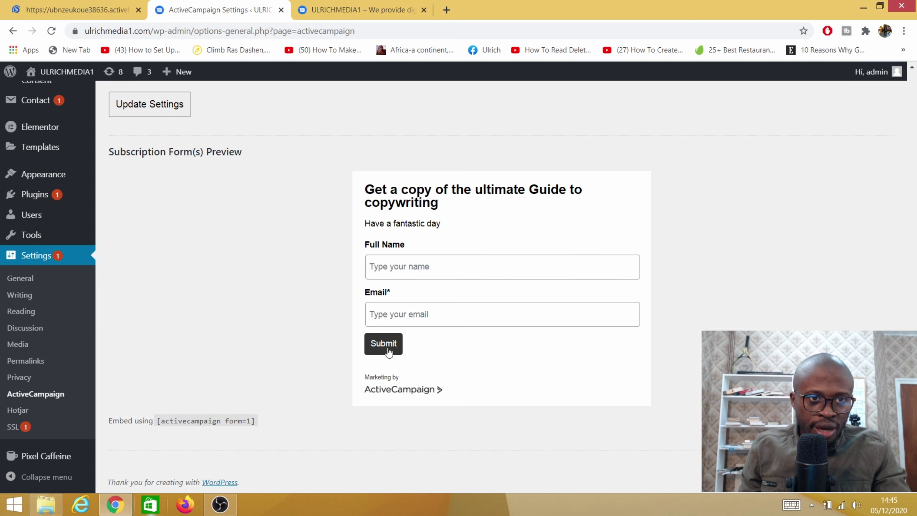
Start a new form in ActiveCampaign's site forms and name it "my new Book".
{"action": "left_click", "coordinate": [33, 12]}
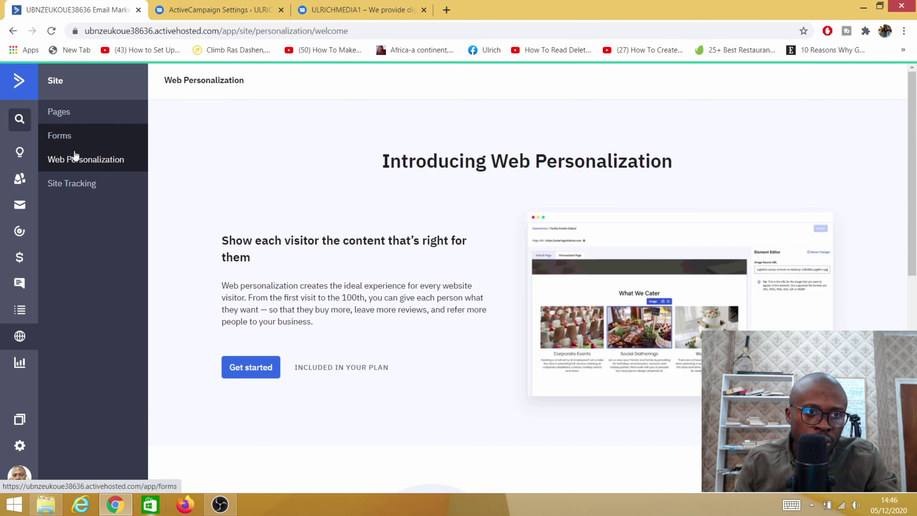
{"action": "left_click", "coordinate": [60, 136]}
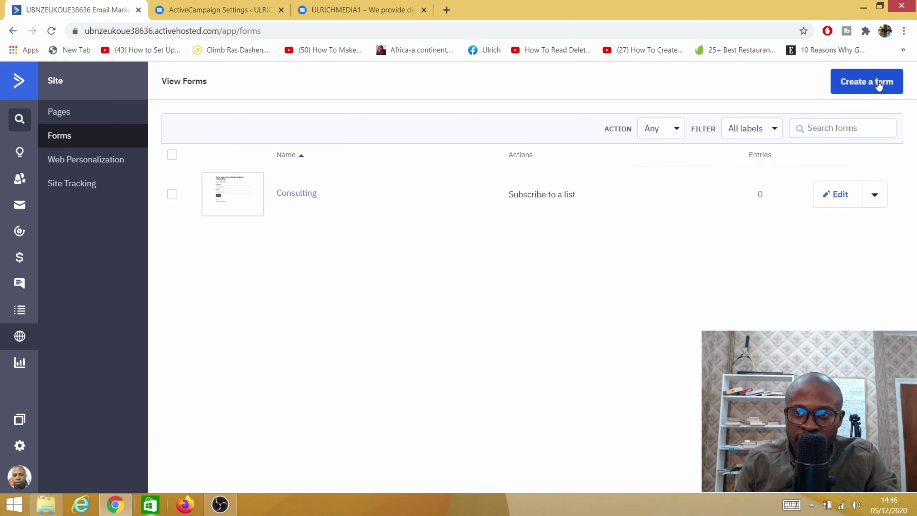
{"action": "left_click", "coordinate": [859, 88]}
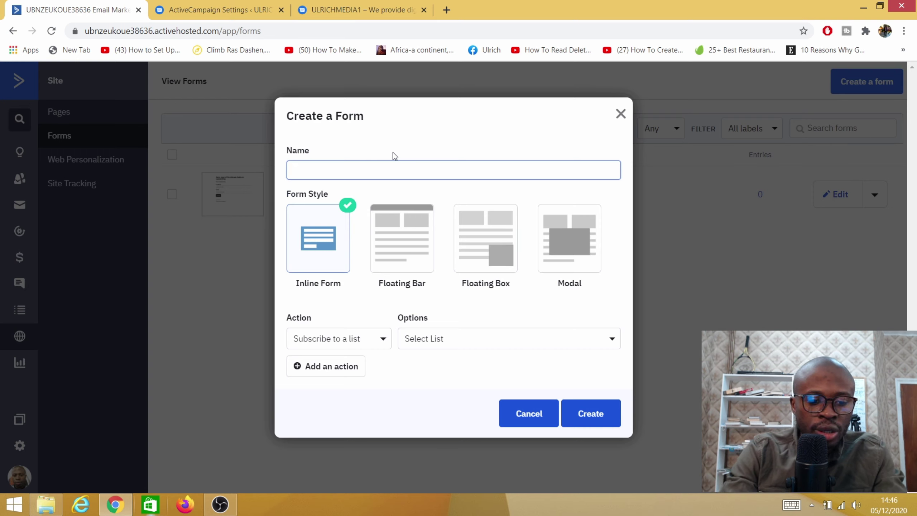
{"action": "type", "text": "my new"}
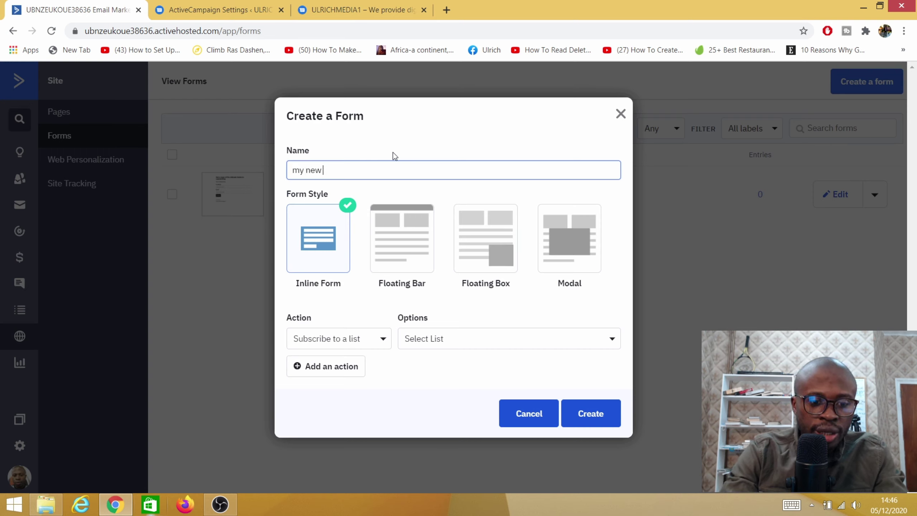
{"action": "type", "text": " Book"}
Try the Floating Box, Modal and Floating Bar form styles and return to Inline Form.
{"action": "left_click", "coordinate": [495, 252]}
{"action": "left_click", "coordinate": [569, 251]}
{"action": "left_click", "coordinate": [500, 255]}
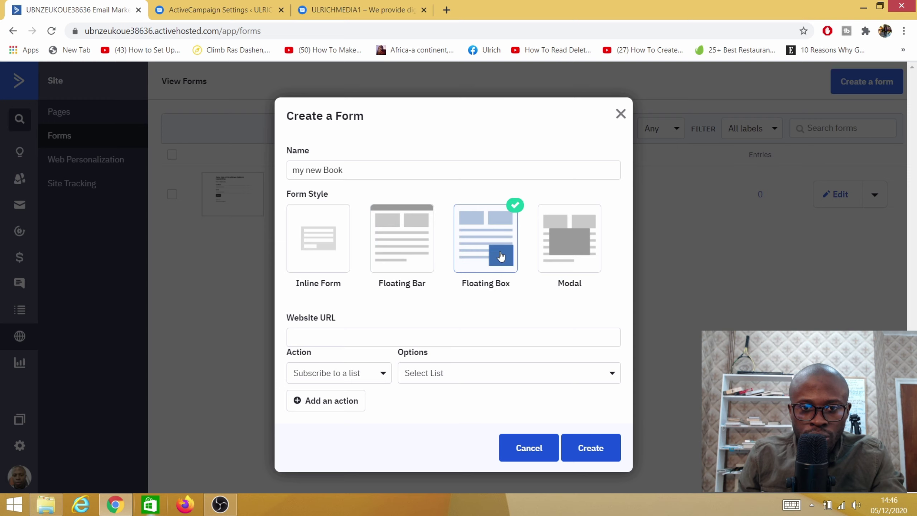
{"action": "left_click", "coordinate": [413, 253]}
{"action": "left_click", "coordinate": [569, 255]}
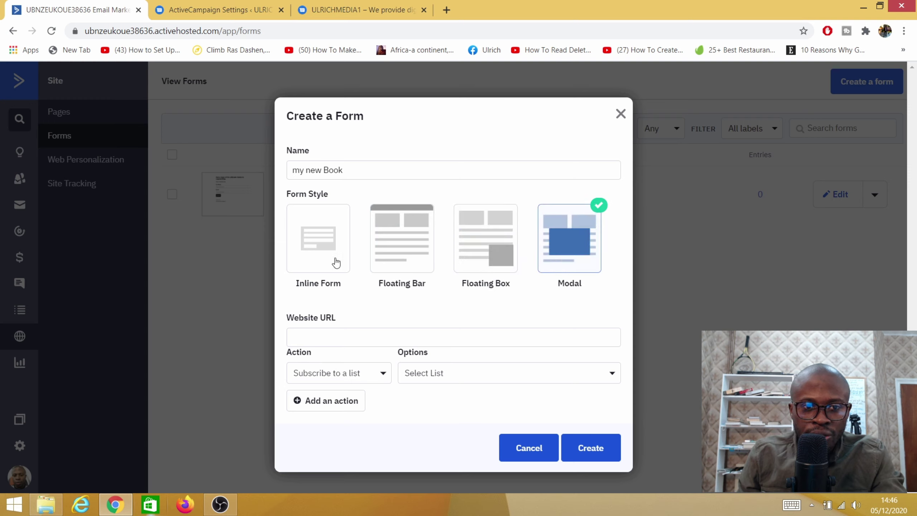
{"action": "left_click", "coordinate": [317, 253]}
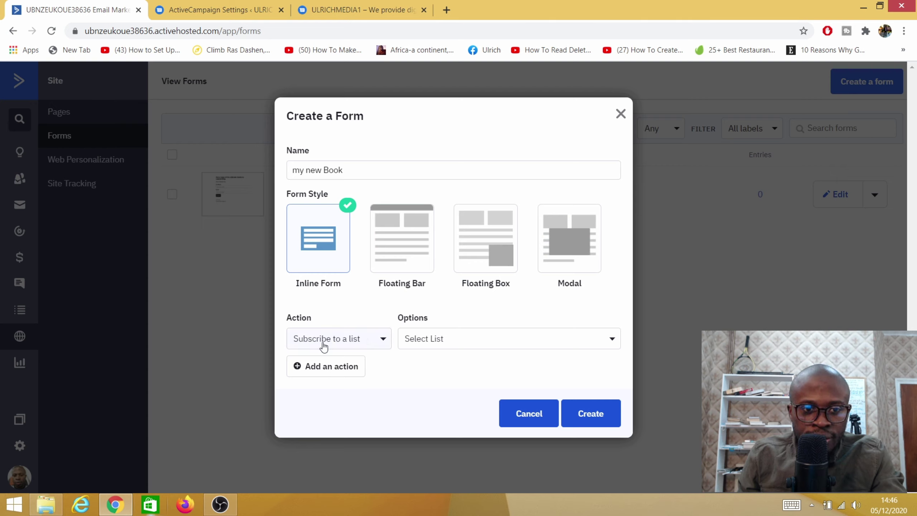
Set the form to subscribe contacts to the "get your free copy of my book" list and create it.
{"action": "left_click", "coordinate": [370, 342]}
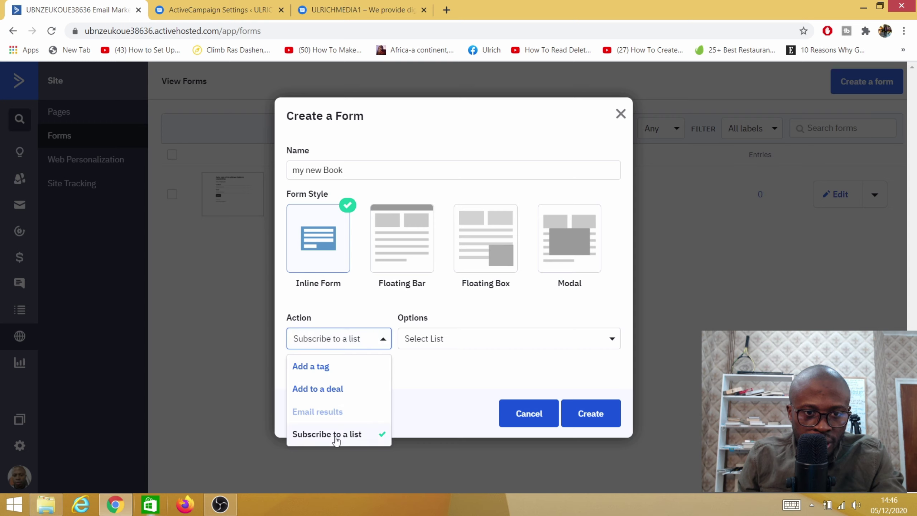
{"action": "left_click", "coordinate": [423, 374]}
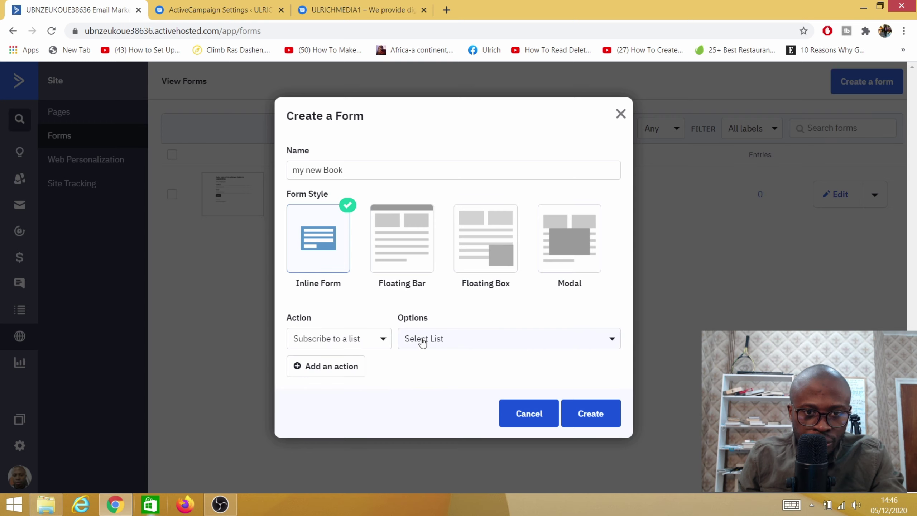
{"action": "left_click", "coordinate": [548, 347]}
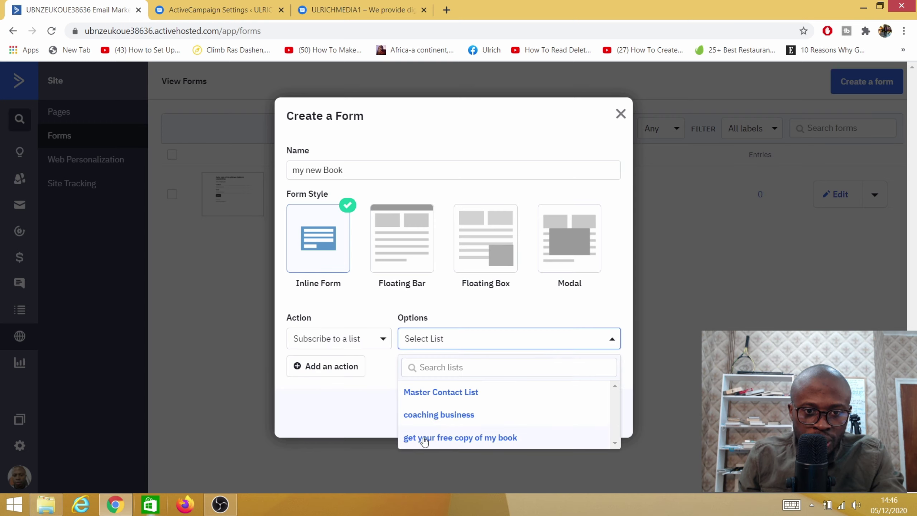
{"action": "left_click", "coordinate": [454, 438]}
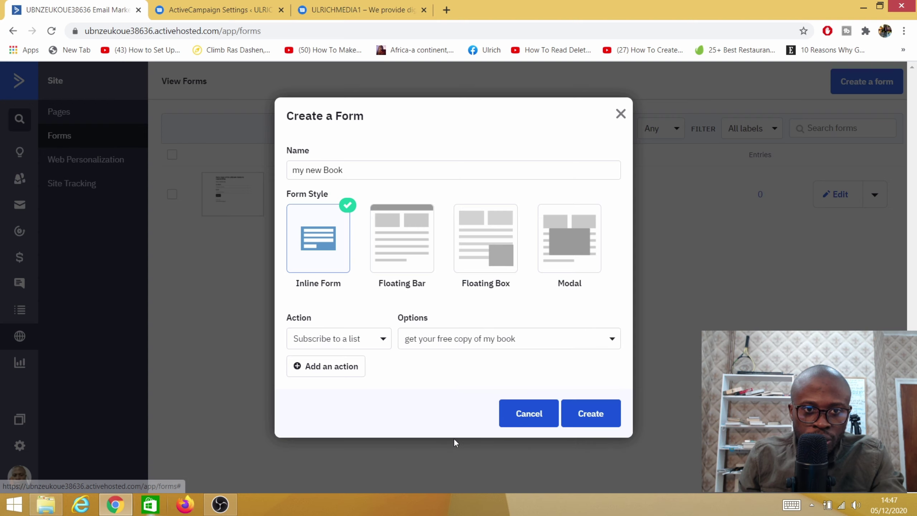
{"action": "left_click", "coordinate": [590, 419]}
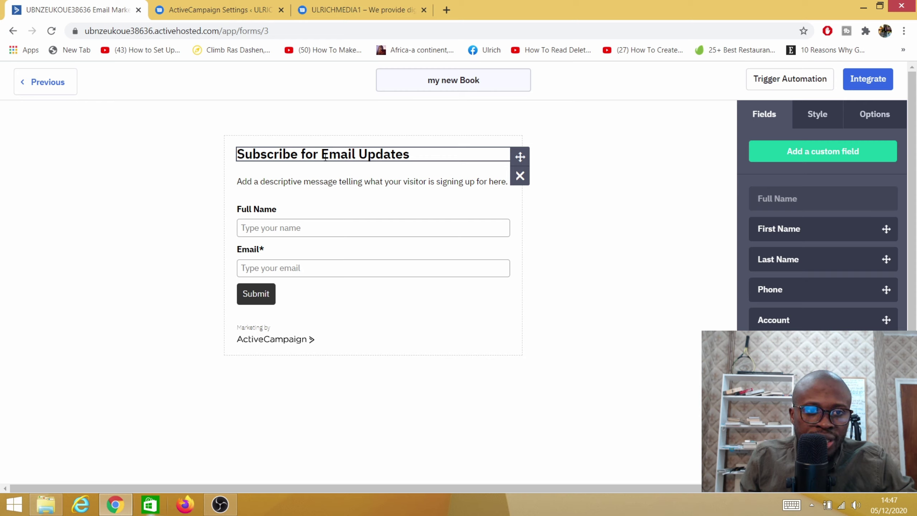
Replace the form's header text with "Get a free copy of my New Book".
{"action": "left_click", "coordinate": [402, 156]}
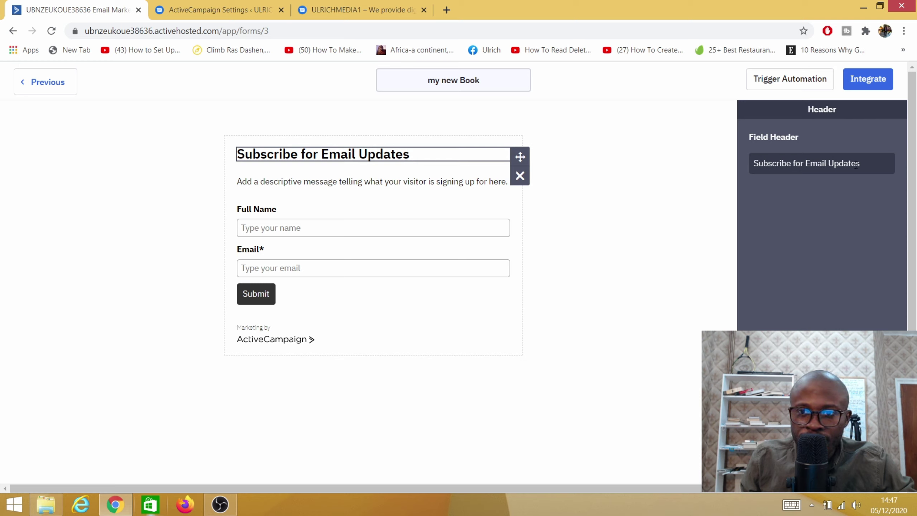
{"action": "key", "text": "BackSpace"}
{"action": "key", "text": "BackSpace"}
{"action": "key", "text": "BackSpace"}
{"action": "key", "text": "BackSpace"}
{"action": "key", "text": "BackSpace"}
{"action": "key", "text": "BackSpace"}
{"action": "key", "text": "BackSpace"}
{"action": "key", "text": "BackSpace"}
{"action": "key", "text": "BackSpace"}
{"action": "key", "text": "BackSpace"}
{"action": "key", "text": "BackSpace"}
{"action": "key", "text": "BackSpace"}
{"action": "key", "text": "BackSpace"}
{"action": "key", "text": "BackSpace"}
{"action": "key", "text": "BackSpace"}
{"action": "key", "text": "BackSpace"}
{"action": "key", "text": "BackSpace"}
{"action": "key", "text": "BackSpace"}
{"action": "key", "text": "BackSpace"}
{"action": "key", "text": "BackSpace"}
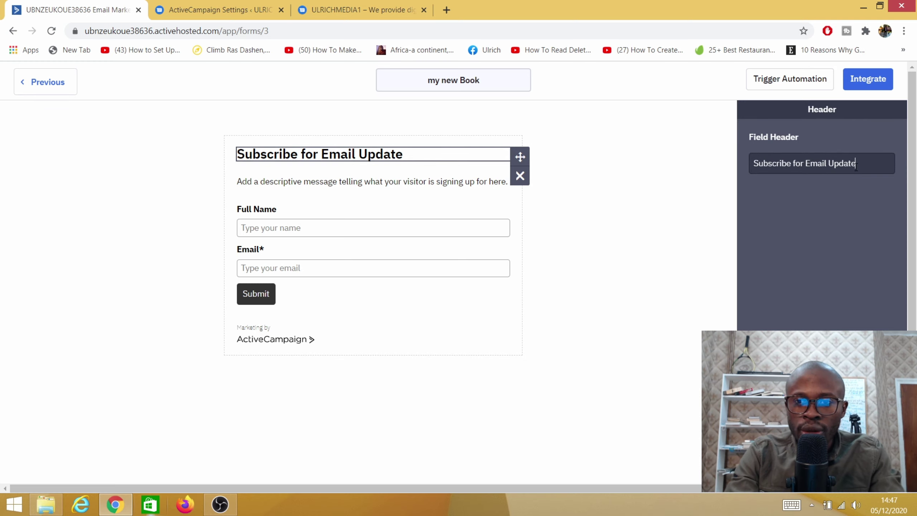
{"action": "key", "text": "BackSpace"}
{"action": "key", "text": "BackSpace"}
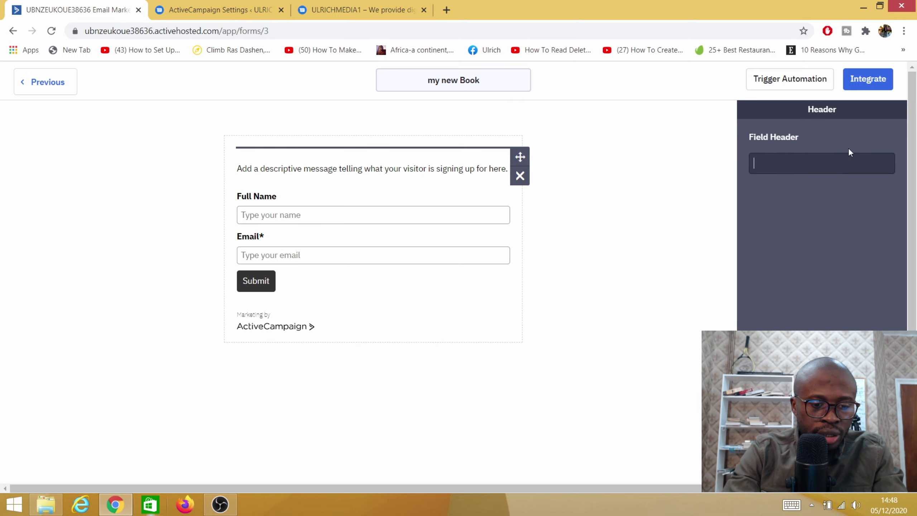
{"action": "type", "text": "Get a free copy of my New Book"}
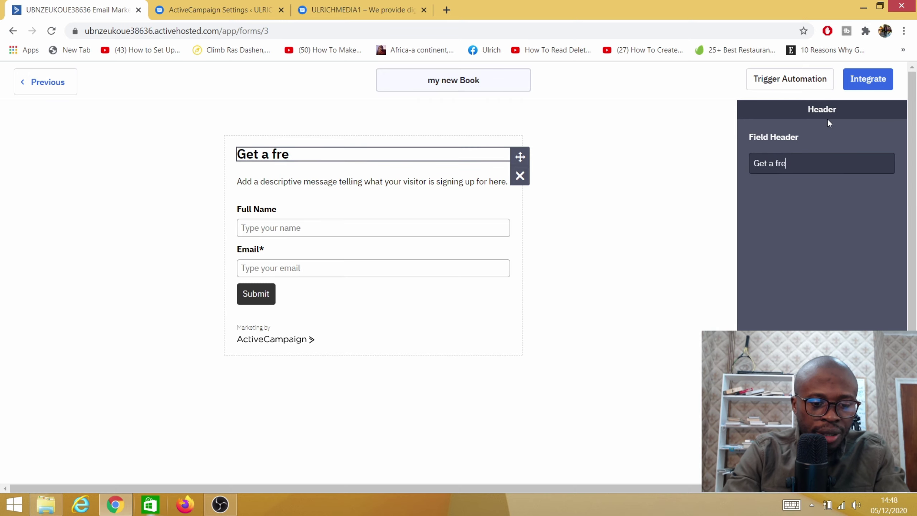
{"action": "left_click", "coordinate": [439, 180]}
{"action": "left_click", "coordinate": [682, 167]}
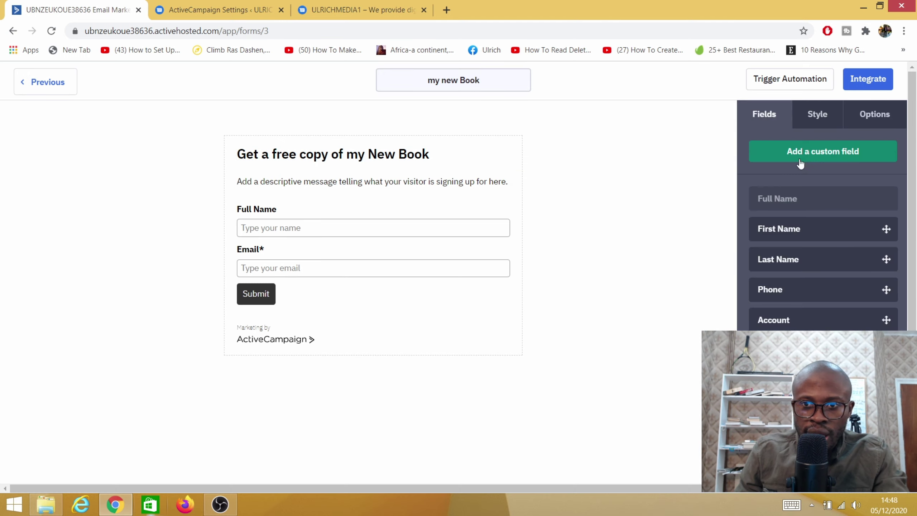
Replace the form's descriptive message below the header with "Have a fantastic day.".
{"action": "left_click", "coordinate": [406, 180]}
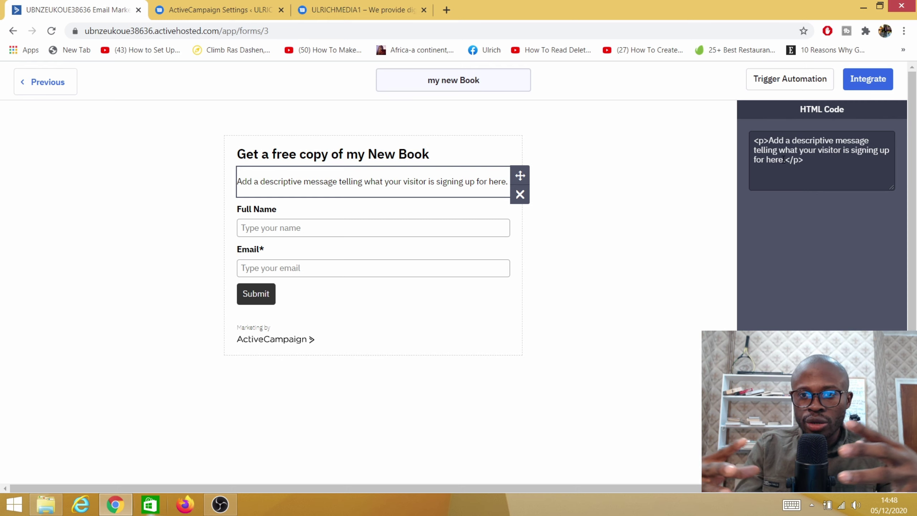
{"action": "key", "text": "BackSpace"}
{"action": "key", "text": "BackSpace"}
{"action": "key", "text": "BackSpace"}
{"action": "key", "text": "BackSpace"}
{"action": "key", "text": "BackSpace"}
{"action": "key", "text": "BackSpace"}
{"action": "key", "text": "BackSpace"}
{"action": "key", "text": "BackSpace"}
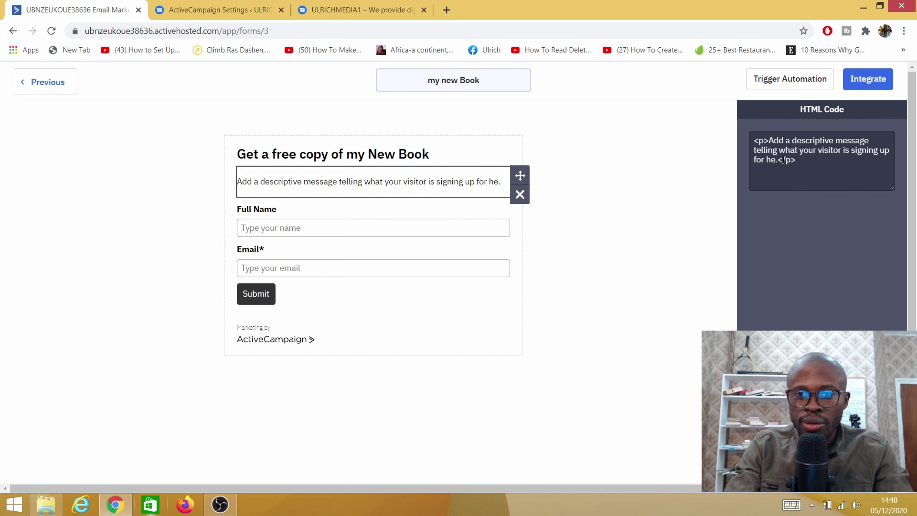
{"action": "key", "text": "BackSpace"}
{"action": "key", "text": "BackSpace"}
{"action": "key", "text": "BackSpace"}
{"action": "key", "text": "BackSpace"}
{"action": "key", "text": "BackSpace"}
{"action": "key", "text": "BackSpace"}
{"action": "key", "text": "BackSpace"}
{"action": "key", "text": "BackSpace"}
{"action": "key", "text": "BackSpace"}
{"action": "key", "text": "BackSpace"}
{"action": "key", "text": "BackSpace"}
{"action": "key", "text": "BackSpace"}
{"action": "key", "text": "BackSpace"}
{"action": "key", "text": "BackSpace"}
{"action": "key", "text": "BackSpace"}
{"action": "key", "text": "BackSpace"}
{"action": "key", "text": "BackSpace"}
{"action": "key", "text": "BackSpace"}
{"action": "key", "text": "BackSpace"}
{"action": "key", "text": "BackSpace"}
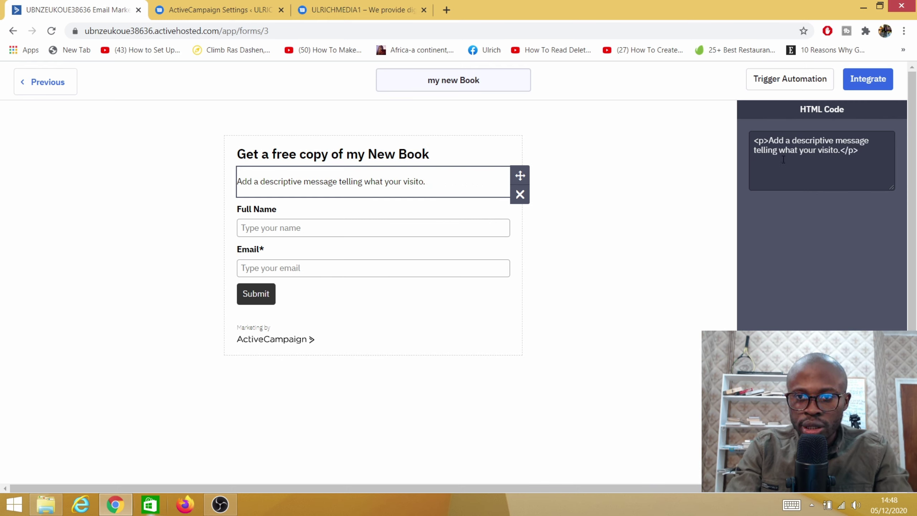
{"action": "key", "text": "BackSpace"}
{"action": "key", "text": "BackSpace"}
{"action": "key", "text": "BackSpace"}
{"action": "key", "text": "BackSpace"}
{"action": "key", "text": "BackSpace"}
{"action": "key", "text": "BackSpace"}
{"action": "key", "text": "BackSpace"}
{"action": "key", "text": "BackSpace"}
{"action": "key", "text": "BackSpace"}
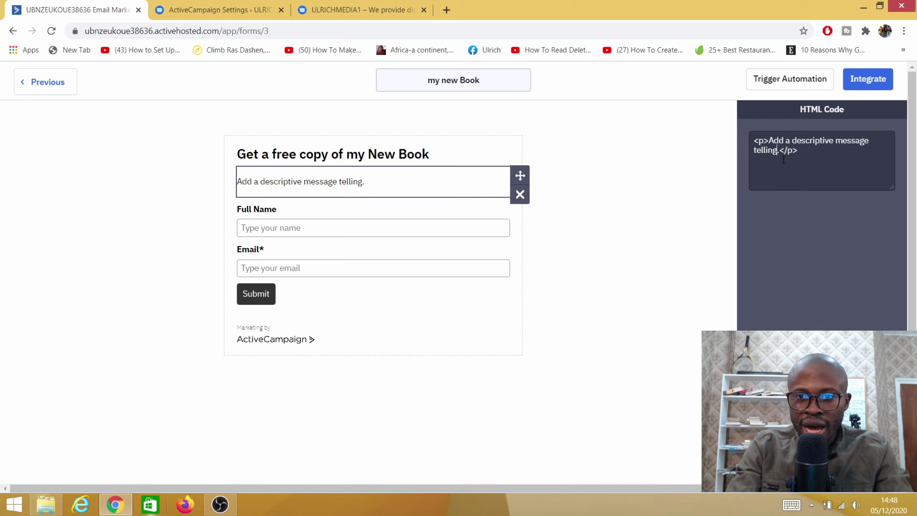
{"action": "key", "text": "BackSpace"}
{"action": "key", "text": "BackSpace"}
{"action": "key", "text": "BackSpace"}
{"action": "key", "text": "BackSpace"}
{"action": "key", "text": "BackSpace"}
{"action": "key", "text": "BackSpace"}
{"action": "key", "text": "BackSpace"}
{"action": "key", "text": "BackSpace"}
{"action": "key", "text": "BackSpace"}
{"action": "key", "text": "BackSpace"}
{"action": "key", "text": "BackSpace"}
{"action": "key", "text": "BackSpace"}
{"action": "key", "text": "BackSpace"}
{"action": "key", "text": "BackSpace"}
{"action": "key", "text": "BackSpace"}
{"action": "key", "text": "BackSpace"}
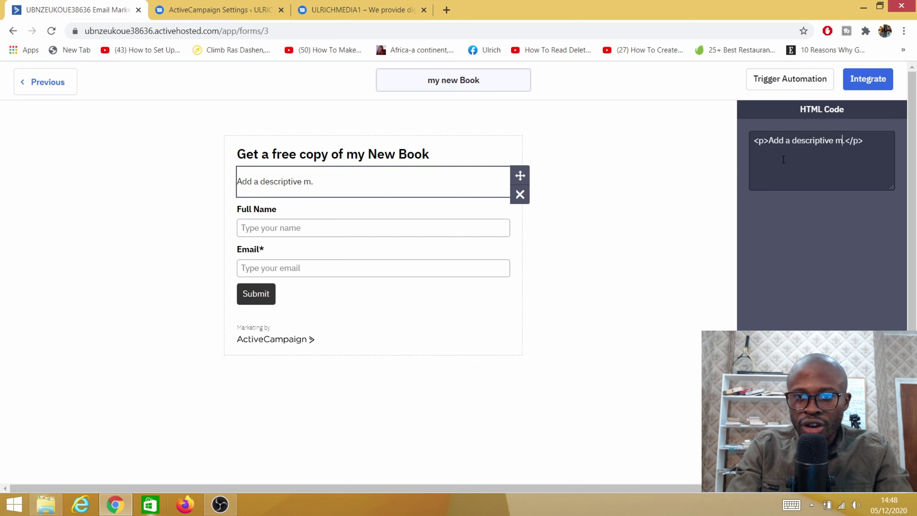
{"action": "key", "text": "BackSpace"}
{"action": "key", "text": "BackSpace"}
{"action": "key", "text": "BackSpace"}
{"action": "key", "text": "BackSpace"}
{"action": "key", "text": "BackSpace"}
{"action": "key", "text": "BackSpace"}
{"action": "key", "text": "BackSpace"}
{"action": "key", "text": "BackSpace"}
{"action": "key", "text": "BackSpace"}
{"action": "key", "text": "BackSpace"}
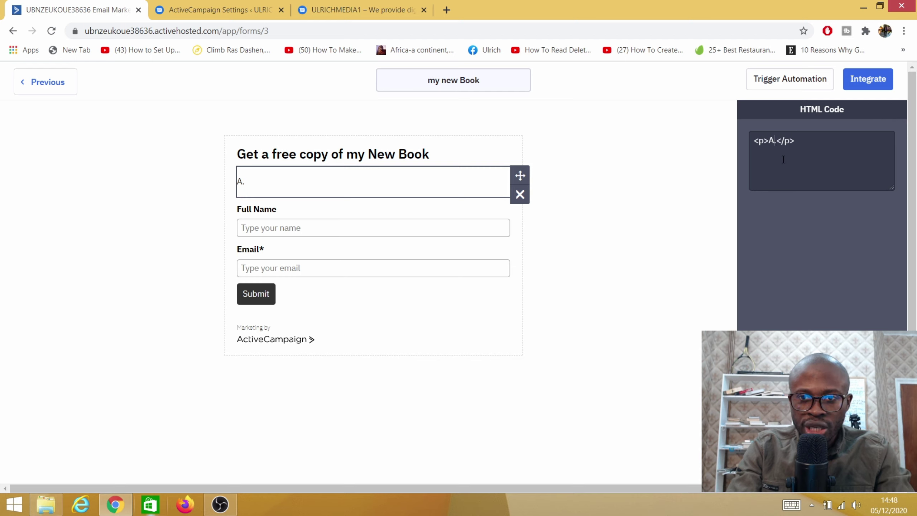
{"action": "key", "text": "BackSpace"}
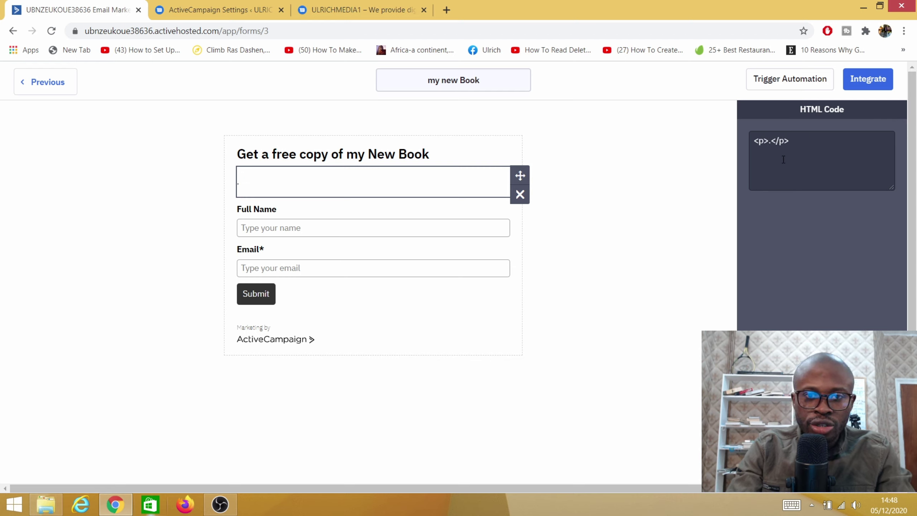
{"action": "type", "text": "Have a fantastic day"}
{"action": "left_click", "coordinate": [627, 173]}
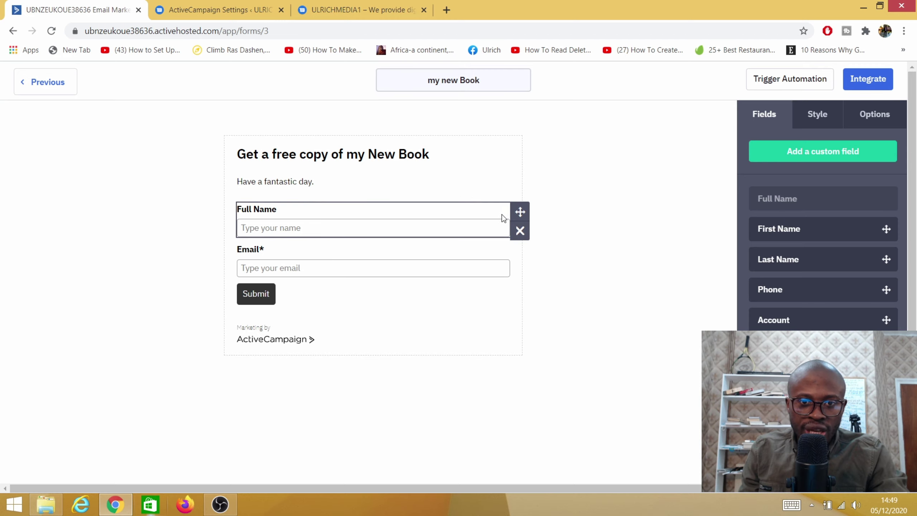
Remove the Full Name field from the form and confirm its removal.
{"action": "left_click", "coordinate": [519, 230]}
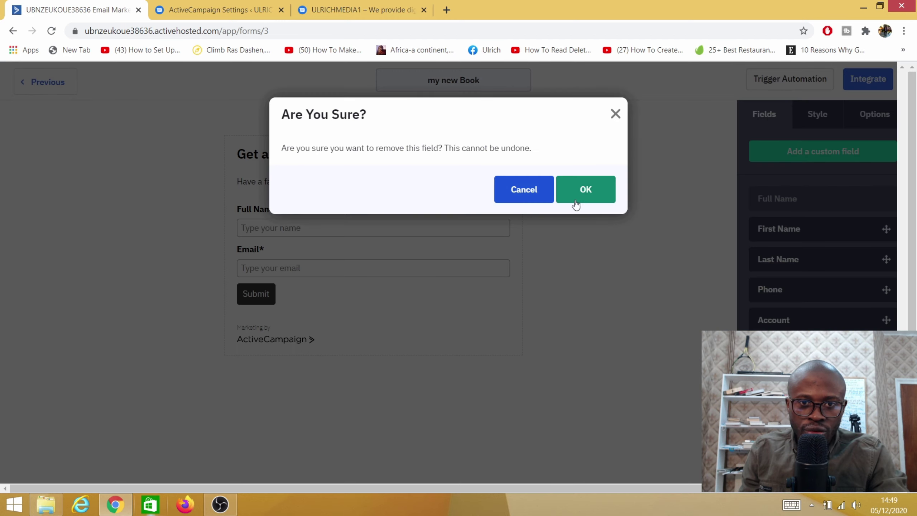
{"action": "left_click", "coordinate": [592, 192]}
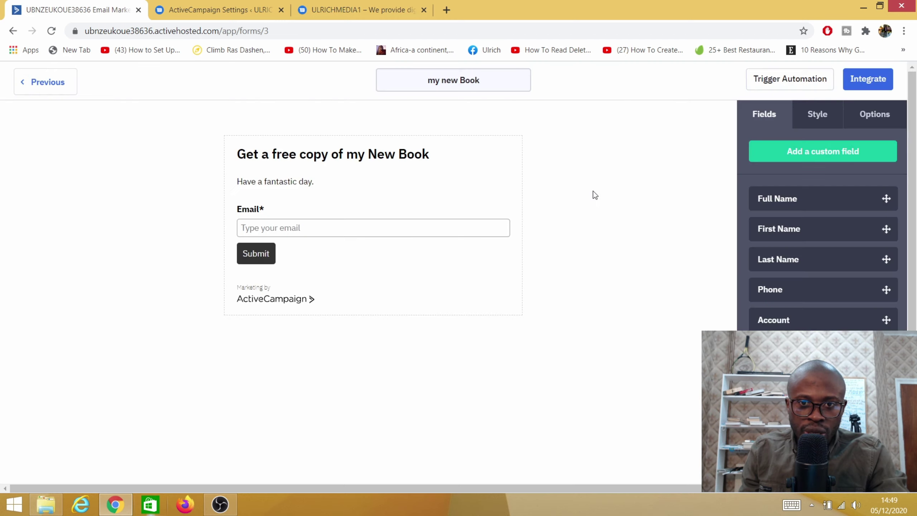
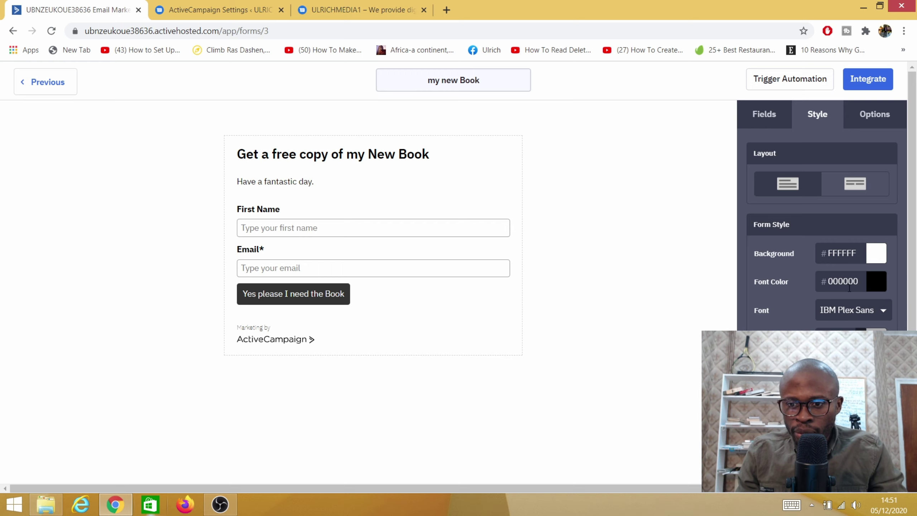
Review the form's style settings and save its subscribe action for the "get your free copy of my book" list with opt-in confirmation on.
{"action": "scroll", "coordinate": [840, 271], "scroll_direction": "down", "scroll_amount": 6}
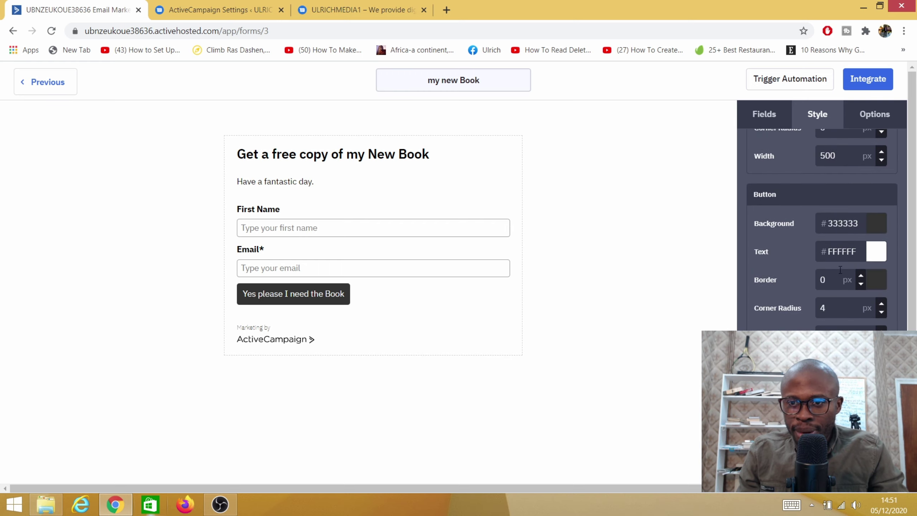
{"action": "scroll", "coordinate": [834, 244], "scroll_direction": "down", "scroll_amount": 4}
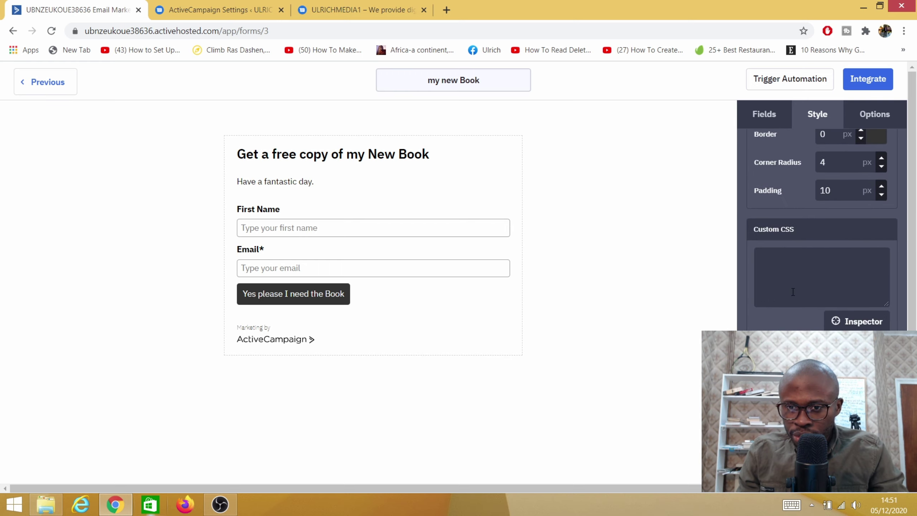
{"action": "scroll", "coordinate": [797, 285], "scroll_direction": "up", "scroll_amount": 3}
{"action": "scroll", "coordinate": [796, 285], "scroll_direction": "up", "scroll_amount": 5}
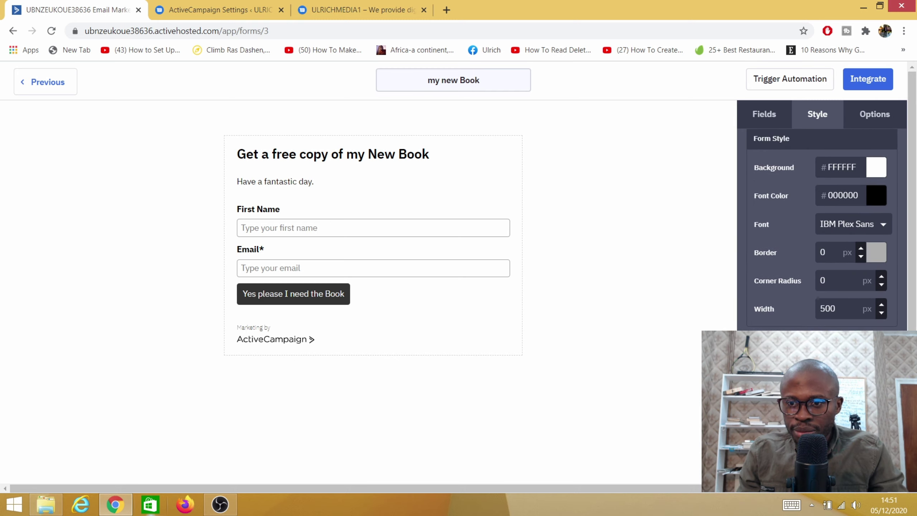
{"action": "scroll", "coordinate": [820, 223], "scroll_direction": "up", "scroll_amount": 2}
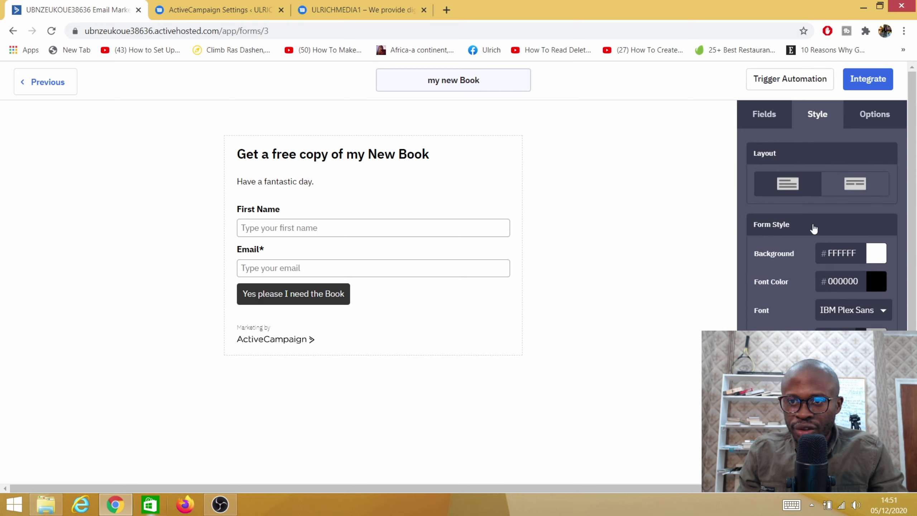
{"action": "left_click", "coordinate": [873, 116]}
{"action": "scroll", "coordinate": [858, 250], "scroll_direction": "down", "scroll_amount": 5}
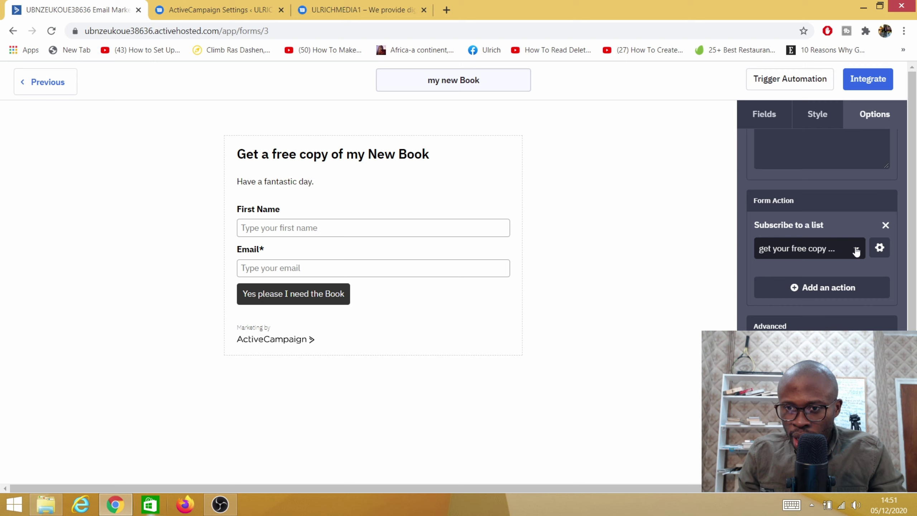
{"action": "left_click", "coordinate": [880, 248]}
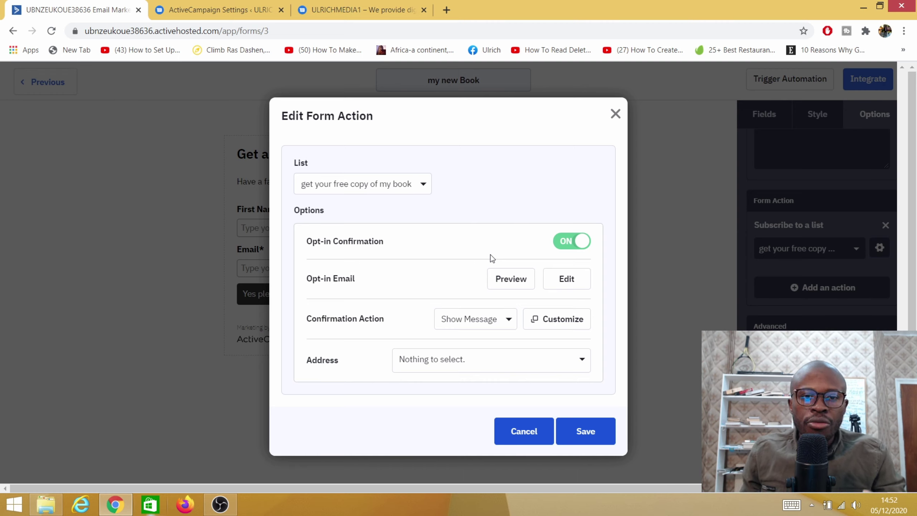
{"action": "left_click", "coordinate": [585, 431]}
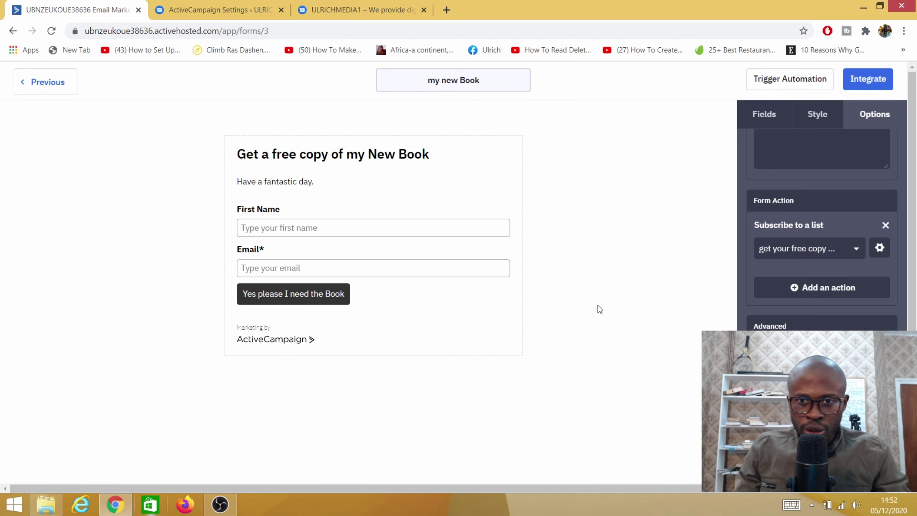
Go to the form's integration options, check the Embed and Link versions, and save and exit the form.
{"action": "left_click", "coordinate": [864, 82]}
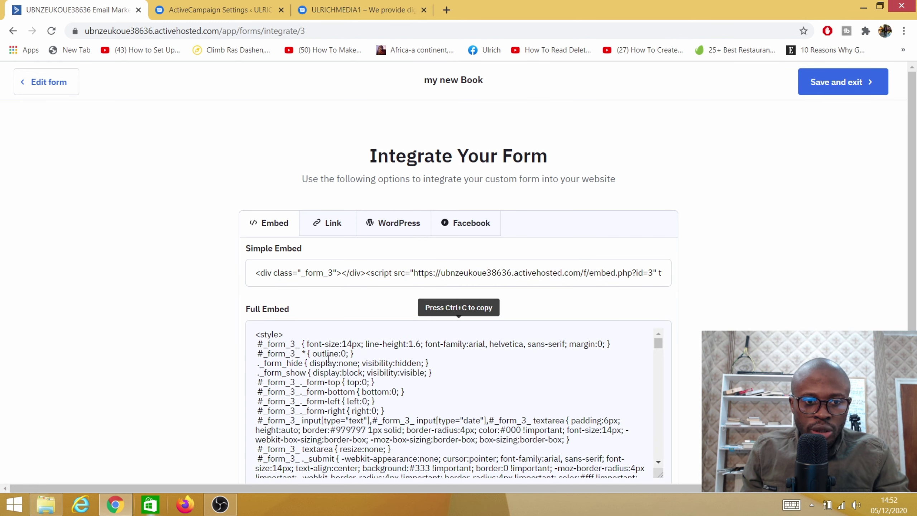
{"action": "scroll", "coordinate": [600, 397], "scroll_direction": "down", "scroll_amount": 2}
{"action": "scroll", "coordinate": [470, 364], "scroll_direction": "up", "scroll_amount": 2}
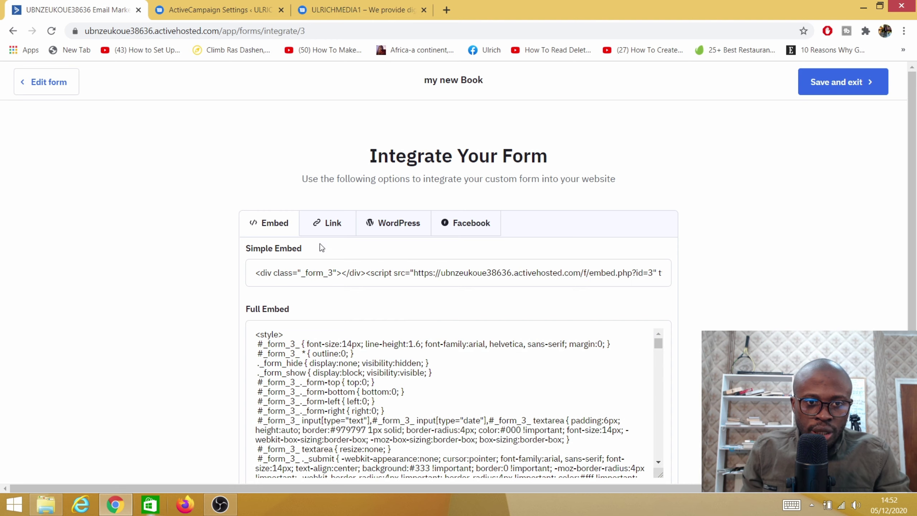
{"action": "left_click", "coordinate": [324, 228]}
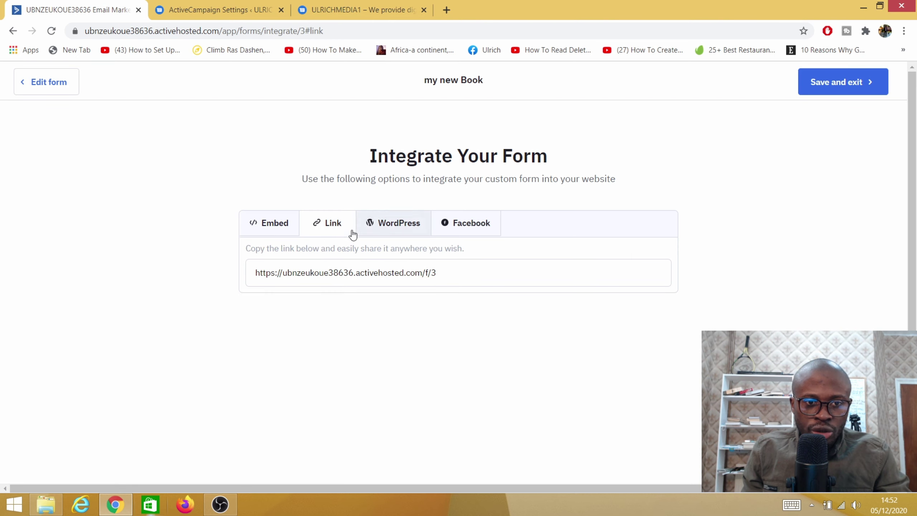
{"action": "left_click", "coordinate": [274, 232]}
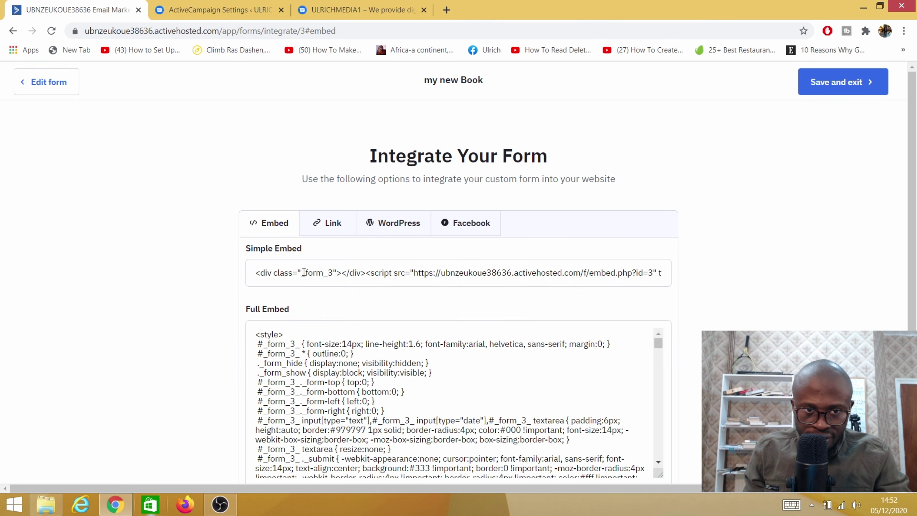
{"action": "scroll", "coordinate": [722, 307], "scroll_direction": "down", "scroll_amount": 1}
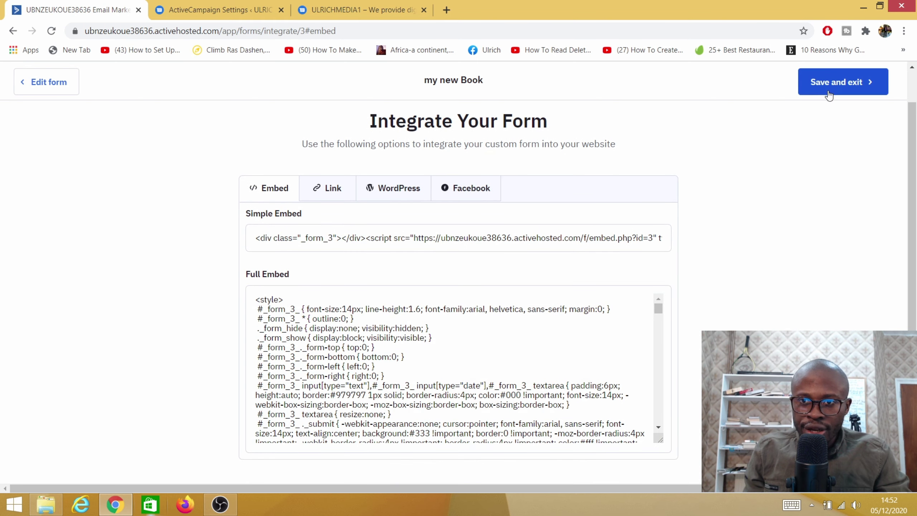
{"action": "left_click", "coordinate": [838, 85]}
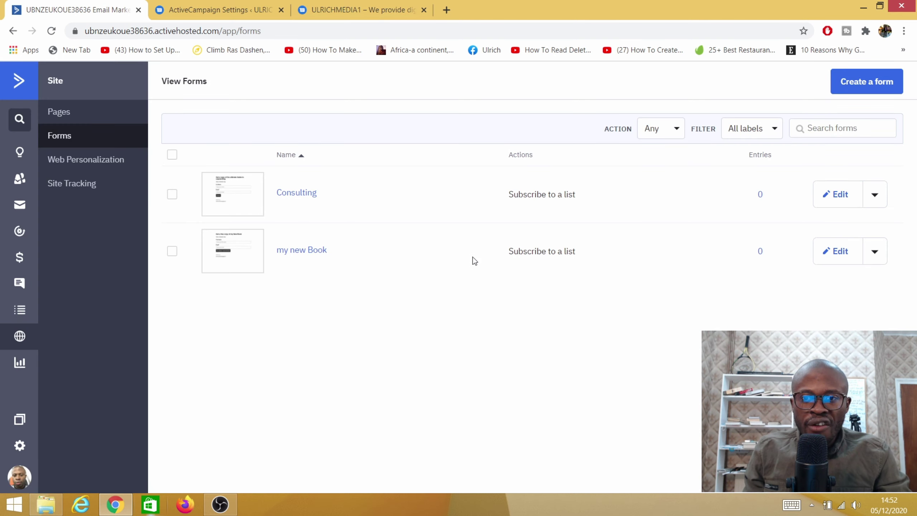
In the WordPress ActiveCampaign settings, replace the Consulting form with "my new Book", enable ActiveCampaign's form CSS for it, and update the settings.
{"action": "left_click", "coordinate": [201, 11]}
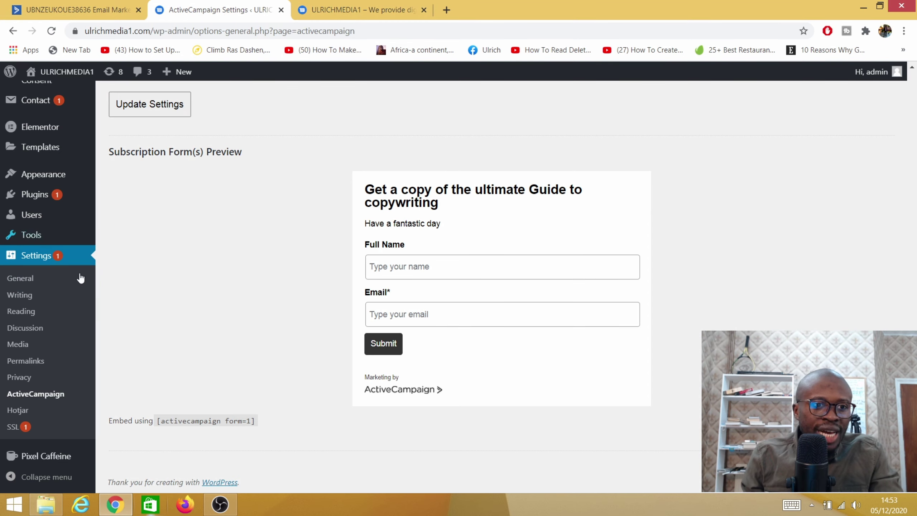
{"action": "scroll", "coordinate": [231, 301], "scroll_direction": "up", "scroll_amount": 3}
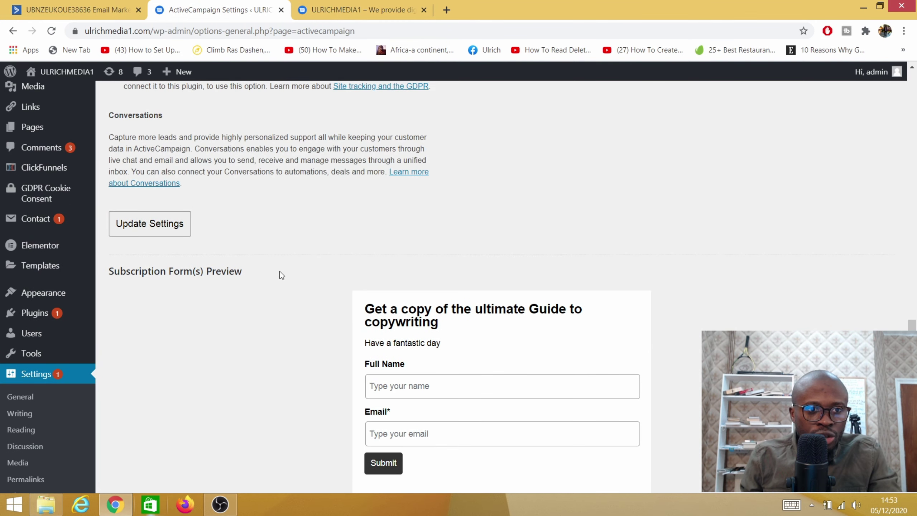
{"action": "scroll", "coordinate": [168, 391], "scroll_direction": "up", "scroll_amount": 10}
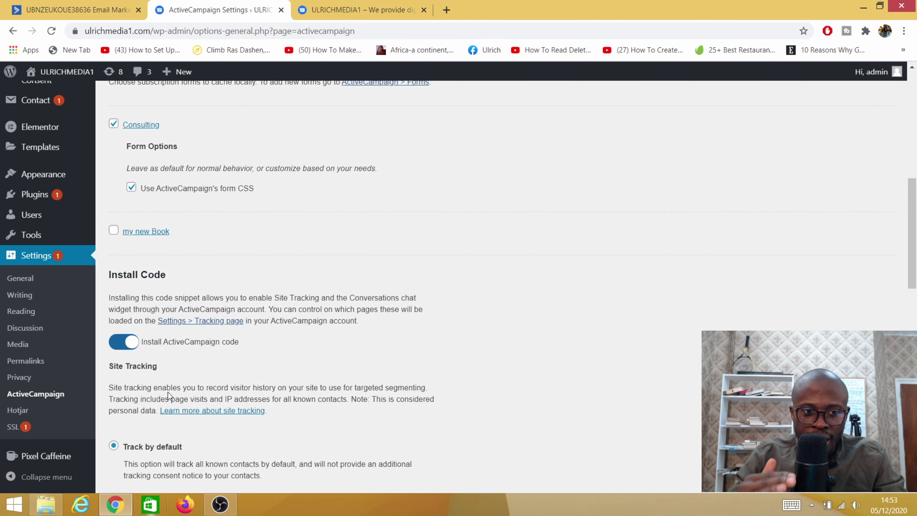
{"action": "scroll", "coordinate": [234, 367], "scroll_direction": "up", "scroll_amount": 5}
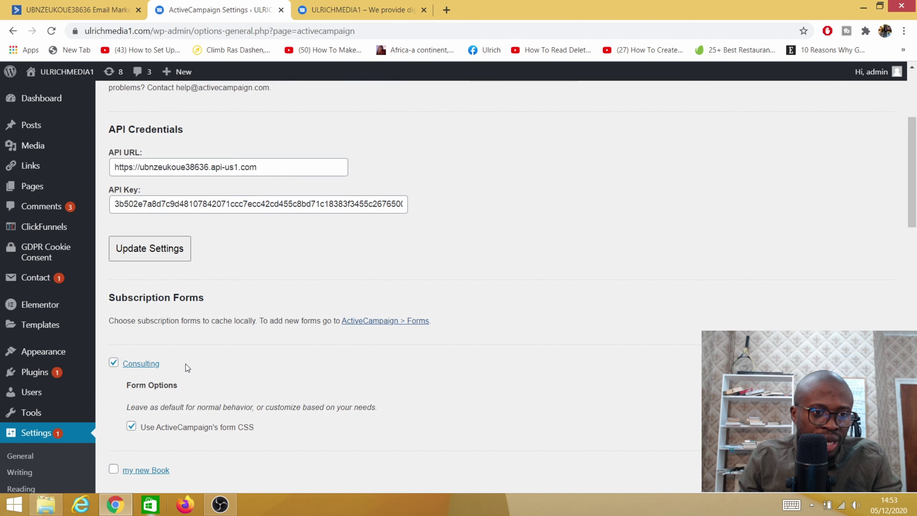
{"action": "scroll", "coordinate": [185, 364], "scroll_direction": "down", "scroll_amount": 5}
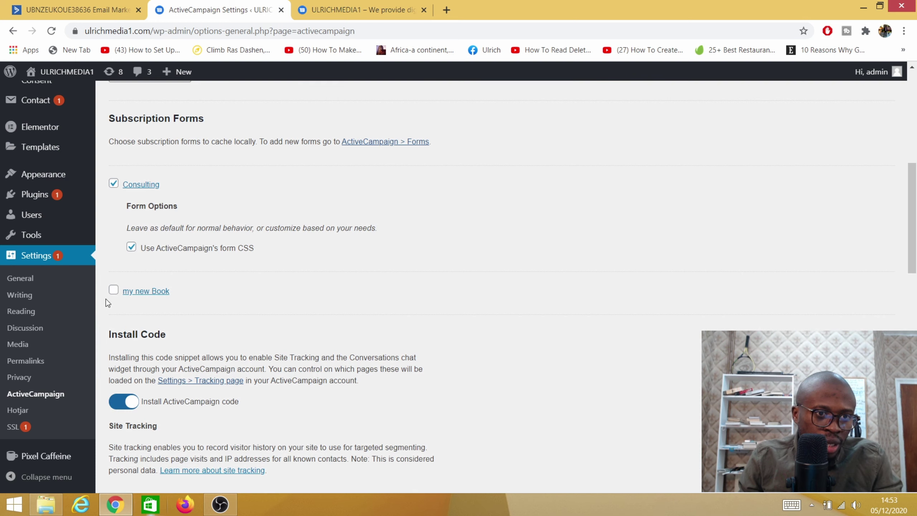
{"action": "left_click", "coordinate": [141, 291]}
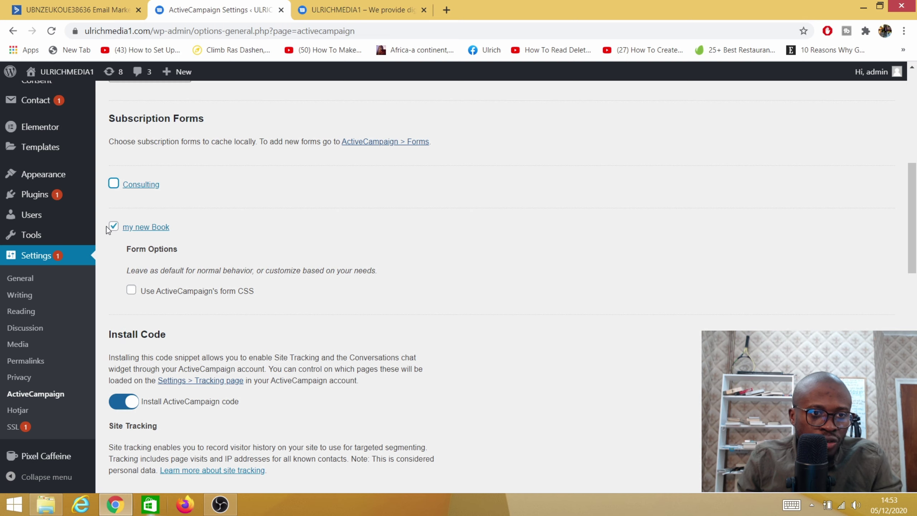
{"action": "left_click", "coordinate": [131, 290]}
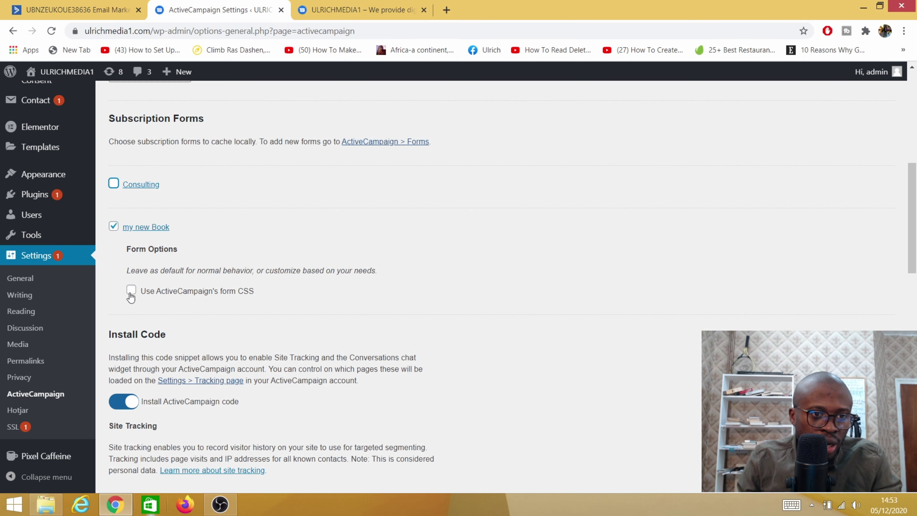
{"action": "scroll", "coordinate": [173, 323], "scroll_direction": "down", "scroll_amount": 3}
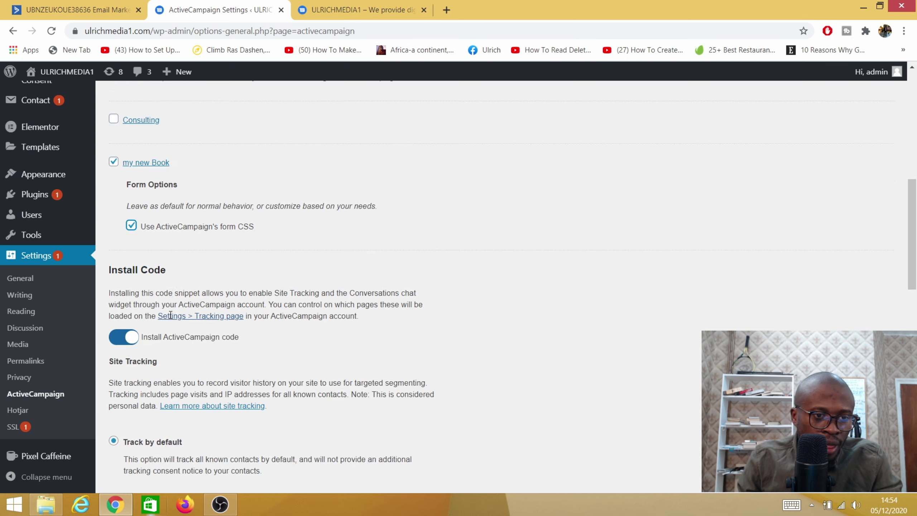
{"action": "scroll", "coordinate": [172, 323], "scroll_direction": "up", "scroll_amount": 6}
{"action": "left_click", "coordinate": [146, 249]}
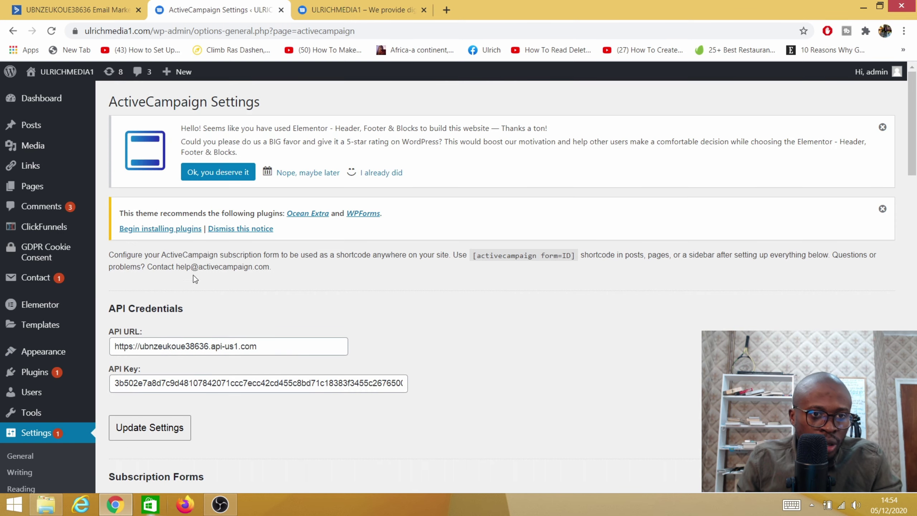
Go to the site's posts and open "Not all Traffics are created Equal." for editing.
{"action": "mouse_move", "coordinate": [25, 178]}
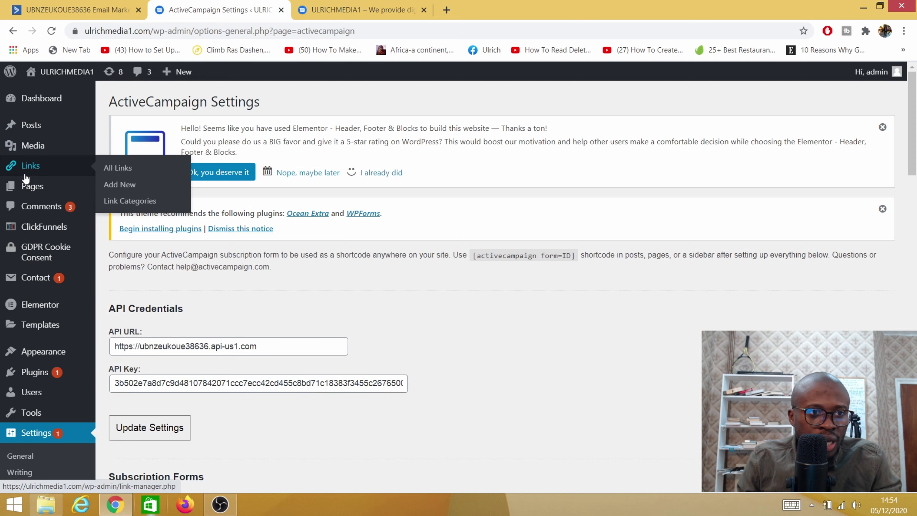
{"action": "left_click", "coordinate": [33, 132]}
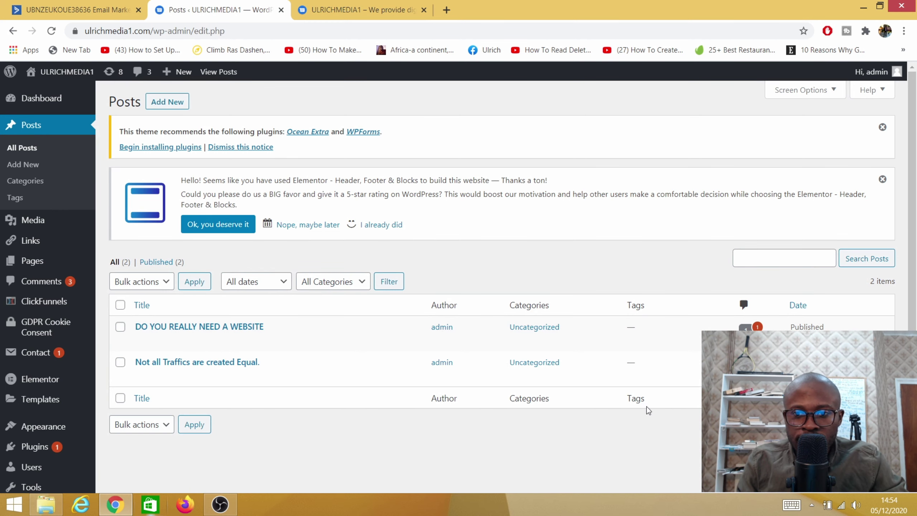
{"action": "scroll", "coordinate": [217, 329], "scroll_direction": "down", "scroll_amount": 2}
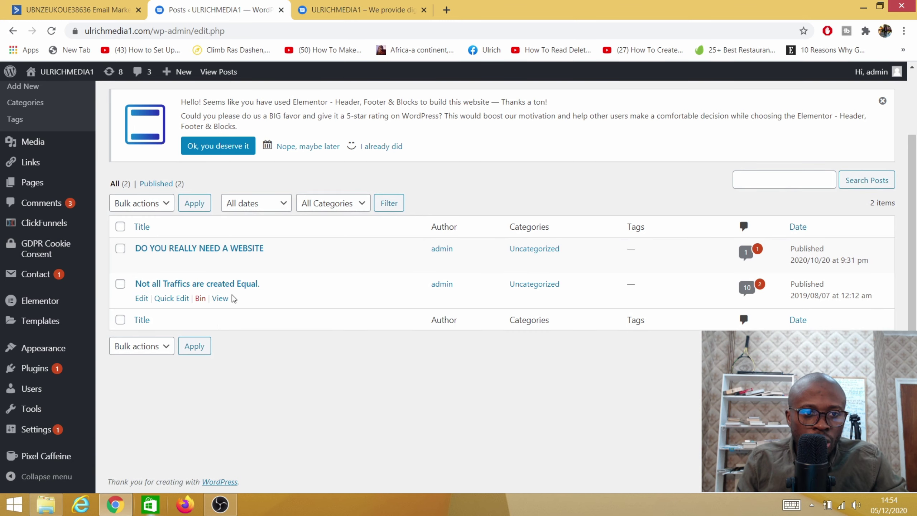
{"action": "left_click", "coordinate": [233, 285]}
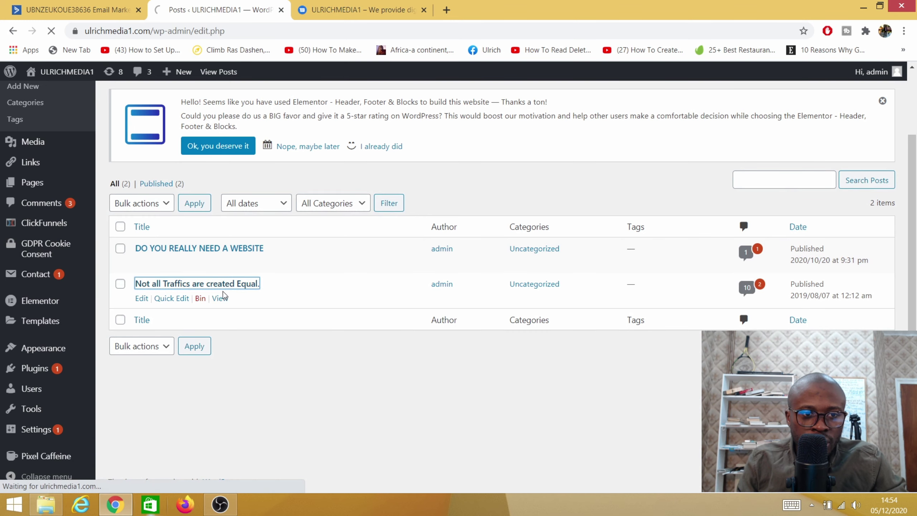
Add empty paragraphs at the end of the post, below the closing paragraph offering the free discovery call.
{"action": "scroll", "coordinate": [305, 235], "scroll_direction": "down", "scroll_amount": 10}
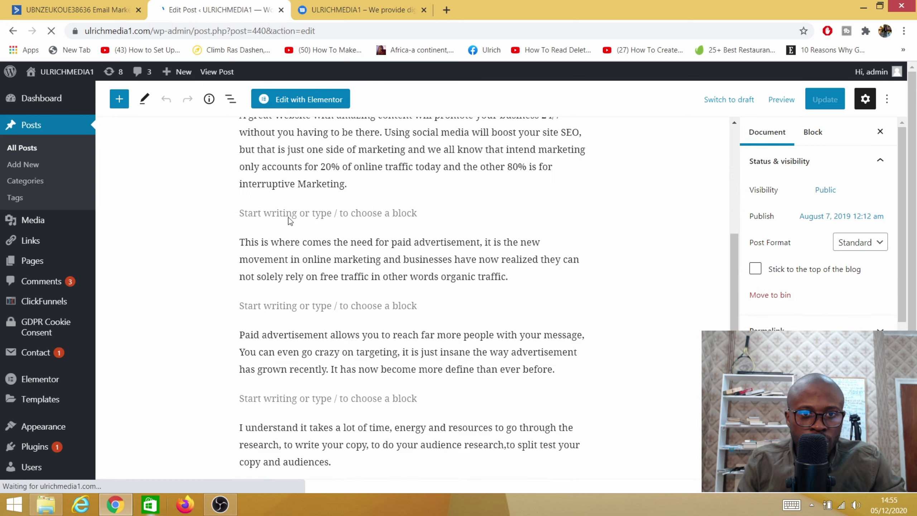
{"action": "scroll", "coordinate": [306, 236], "scroll_direction": "down", "scroll_amount": 1}
{"action": "scroll", "coordinate": [299, 235], "scroll_direction": "up", "scroll_amount": 6}
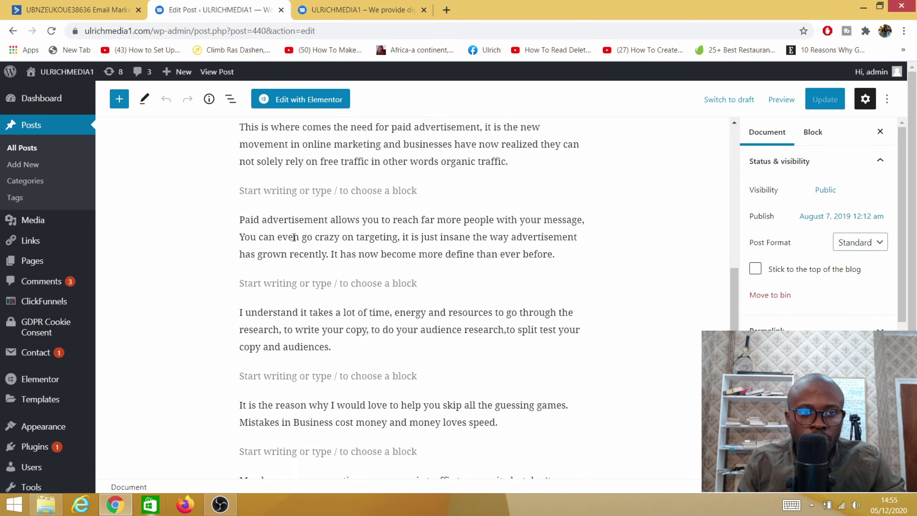
{"action": "left_click", "coordinate": [474, 436]}
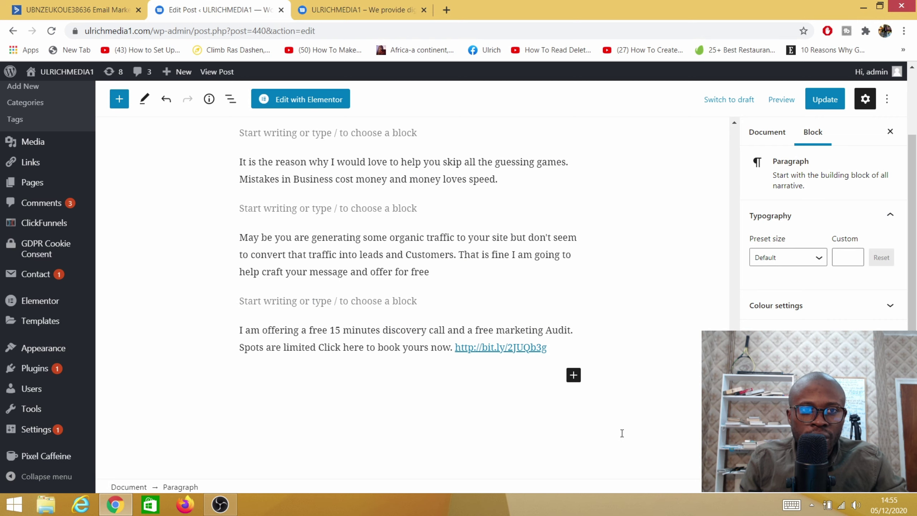
{"action": "scroll", "coordinate": [615, 433], "scroll_direction": "down", "scroll_amount": 2}
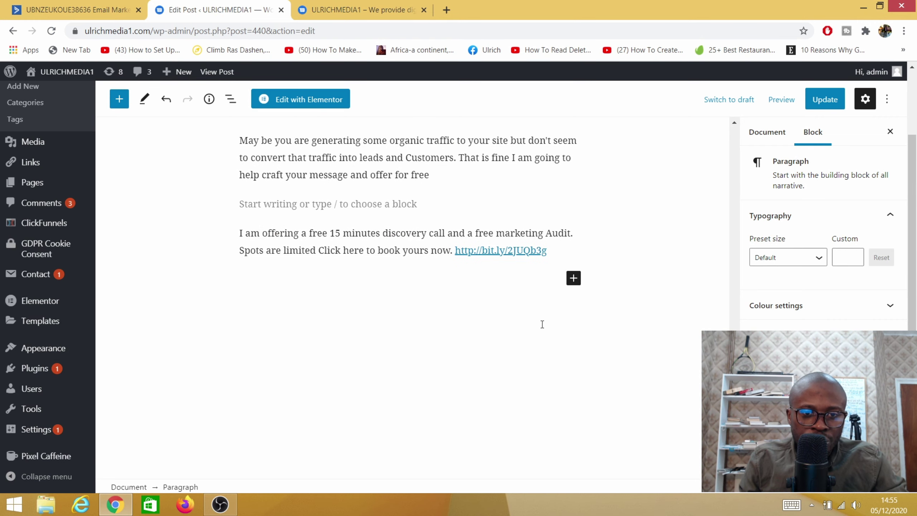
{"action": "scroll", "coordinate": [505, 434], "scroll_direction": "up", "scroll_amount": 7}
{"action": "scroll", "coordinate": [481, 411], "scroll_direction": "up", "scroll_amount": 12}
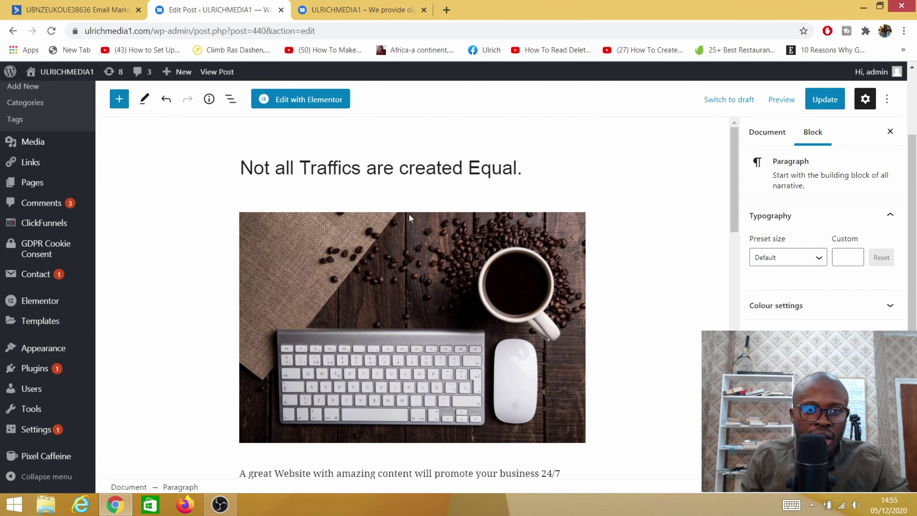
{"action": "scroll", "coordinate": [369, 390], "scroll_direction": "down", "scroll_amount": 5}
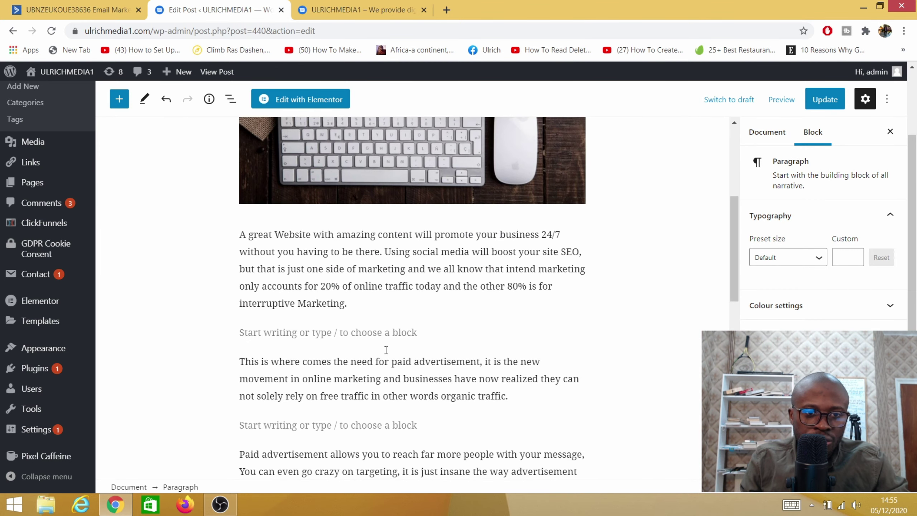
{"action": "scroll", "coordinate": [372, 379], "scroll_direction": "down", "scroll_amount": 15}
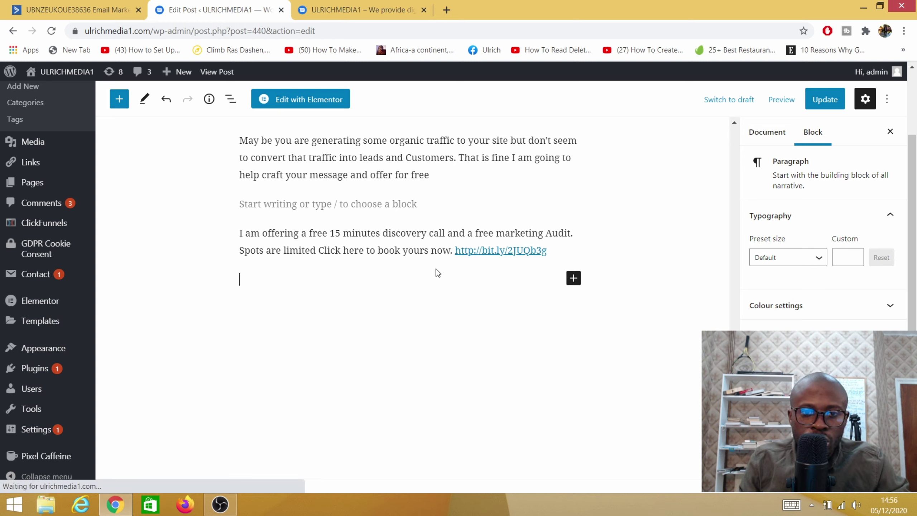
{"action": "left_click", "coordinate": [552, 252]}
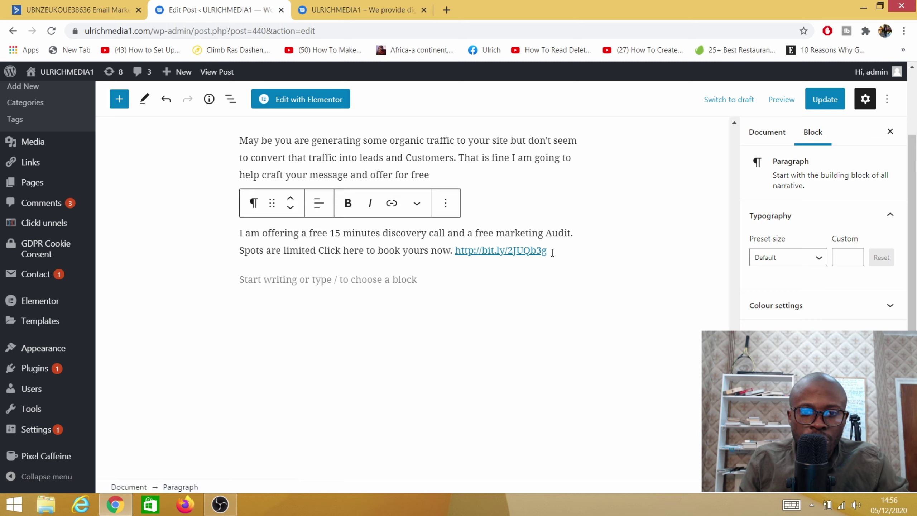
{"action": "left_click", "coordinate": [571, 281]}
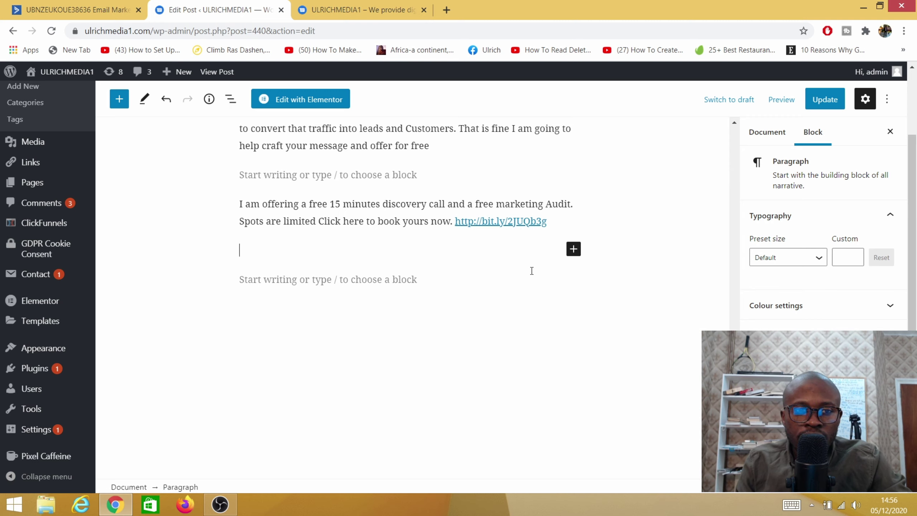
{"action": "key", "text": "Return"}
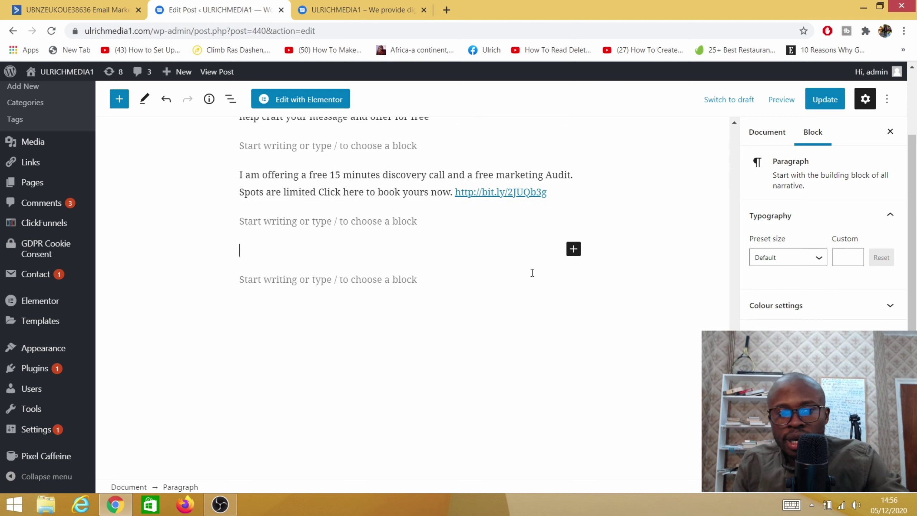
Insert an ActiveCampaign Forms block in the empty space after the closing paragraph, select the "my new Book" form, and check its preview.
{"action": "left_click", "coordinate": [574, 250]}
{"action": "left_click", "coordinate": [610, 325]}
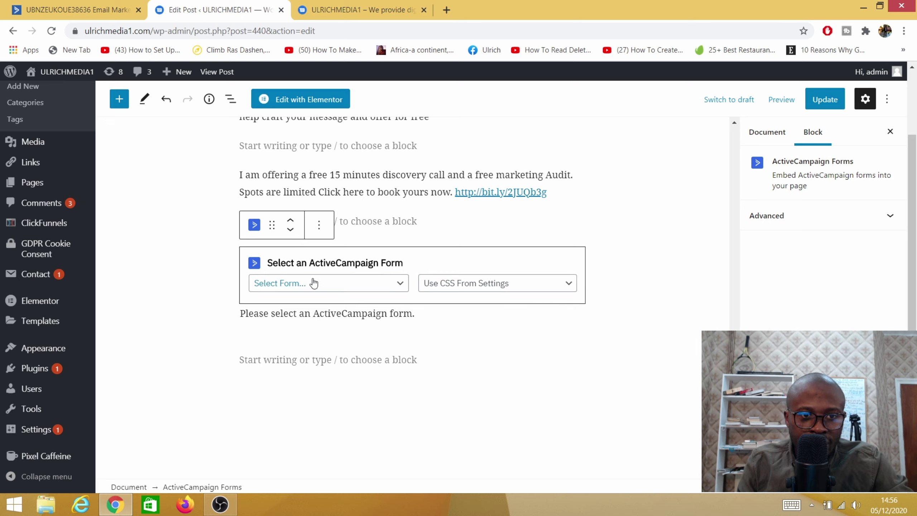
{"action": "left_click", "coordinate": [371, 285]}
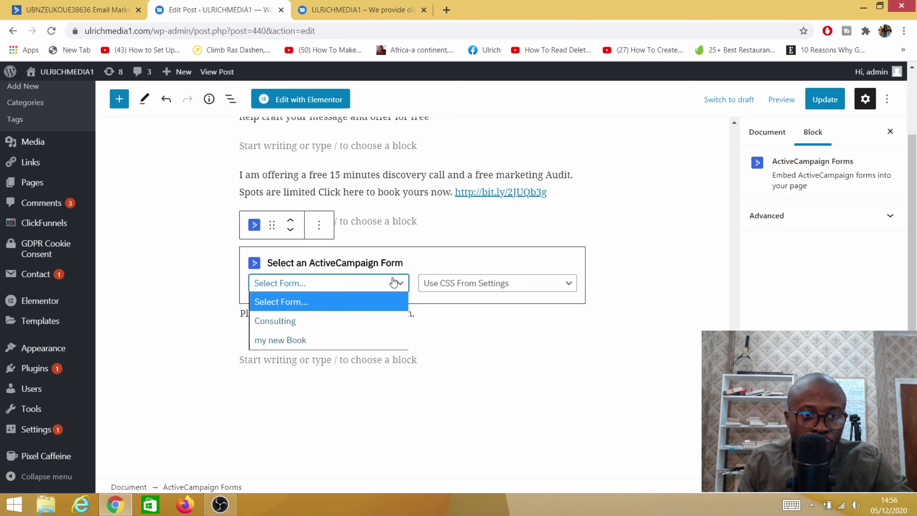
{"action": "left_click", "coordinate": [270, 343]}
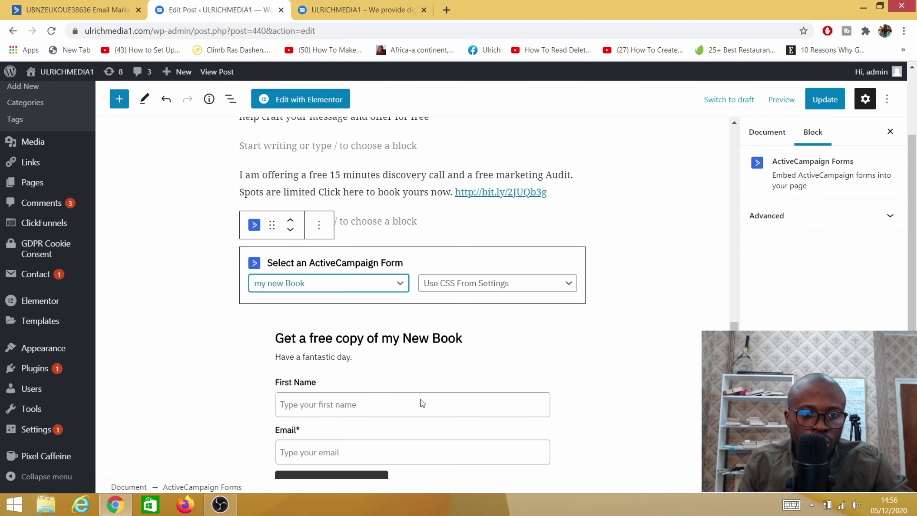
{"action": "scroll", "coordinate": [373, 356], "scroll_direction": "down", "scroll_amount": 6}
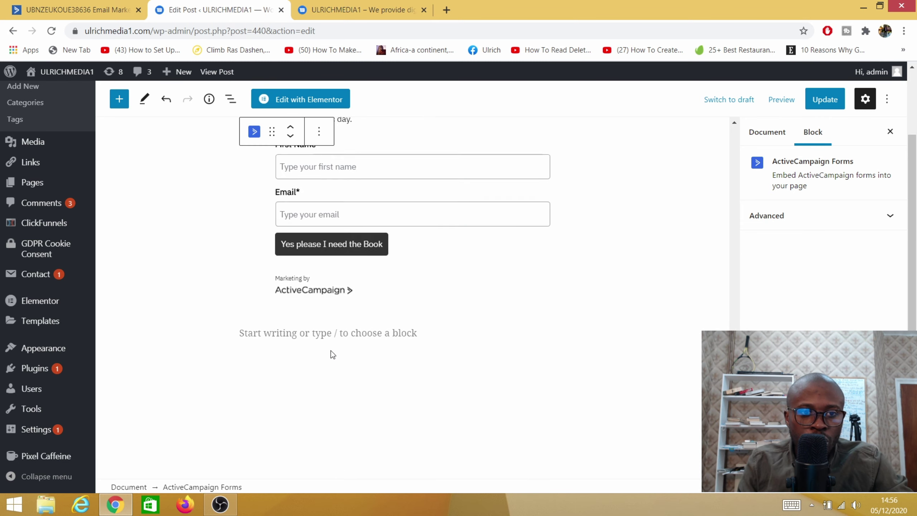
{"action": "scroll", "coordinate": [331, 350], "scroll_direction": "up", "scroll_amount": 5}
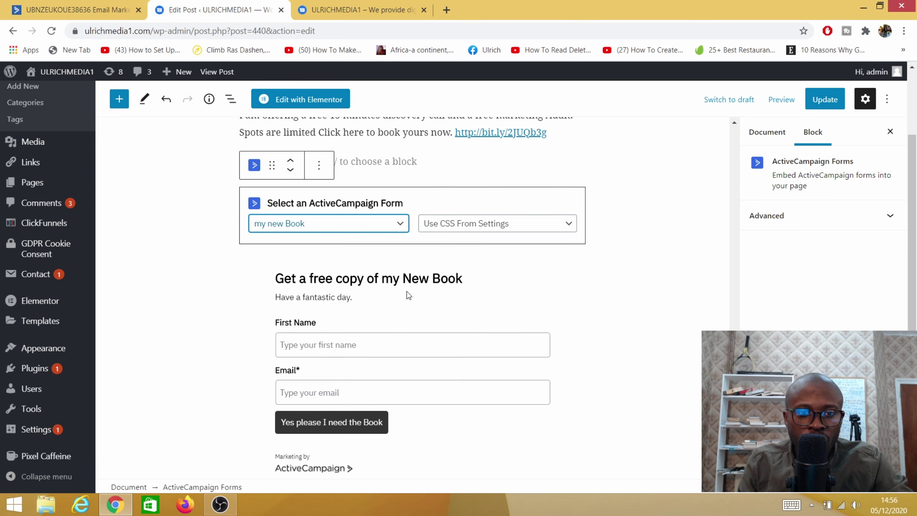
{"action": "scroll", "coordinate": [325, 371], "scroll_direction": "down", "scroll_amount": 2}
{"action": "scroll", "coordinate": [322, 343], "scroll_direction": "up", "scroll_amount": 3}
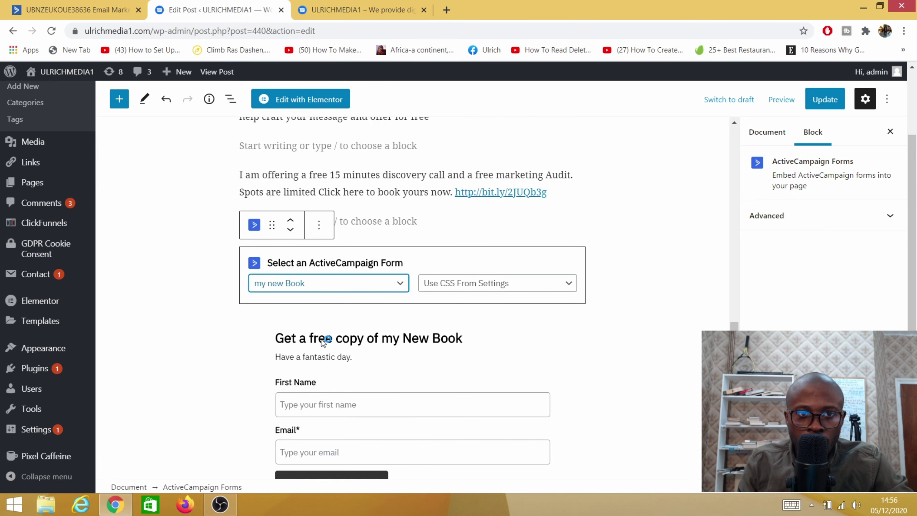
{"action": "scroll", "coordinate": [397, 401], "scroll_direction": "down", "scroll_amount": 4}
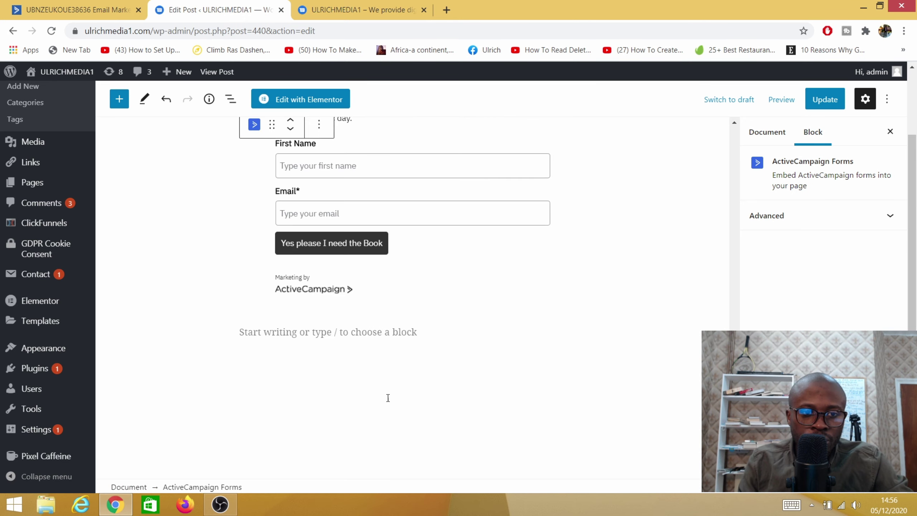